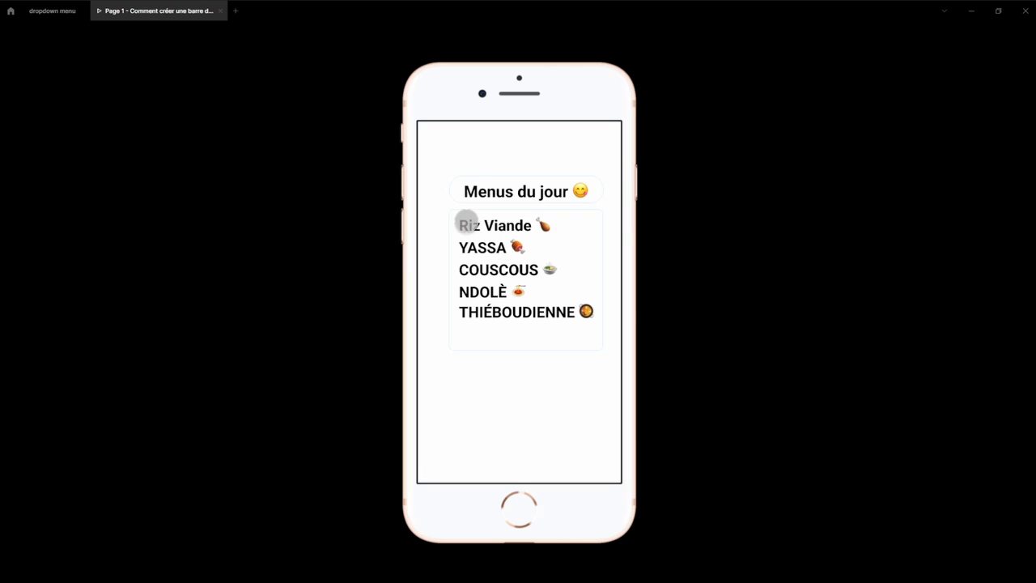
Test the dropdown prototype by repeatedly collapsing and expanding the "Menus du jour" list.
left_click(505, 194)
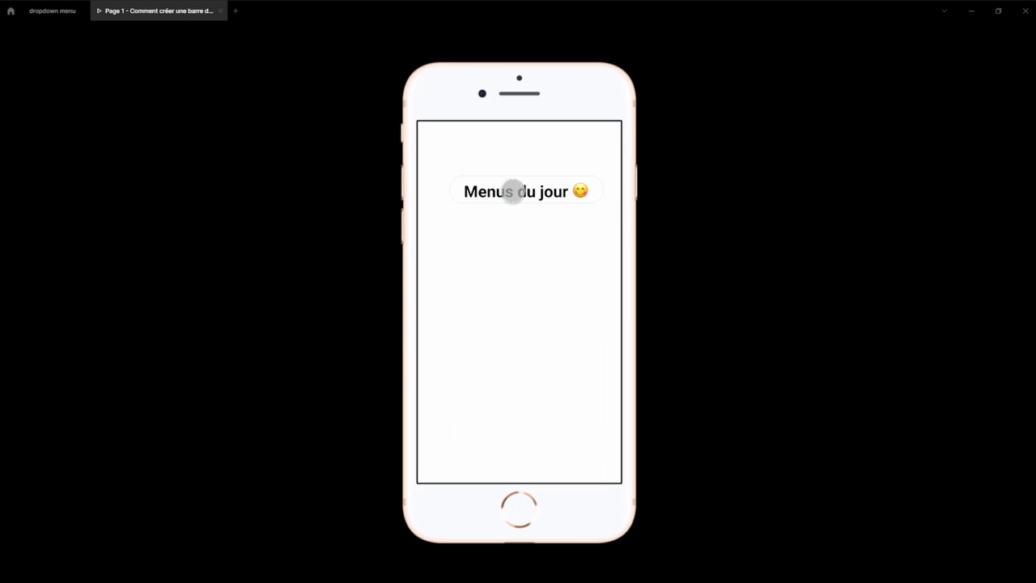
left_click(512, 191)
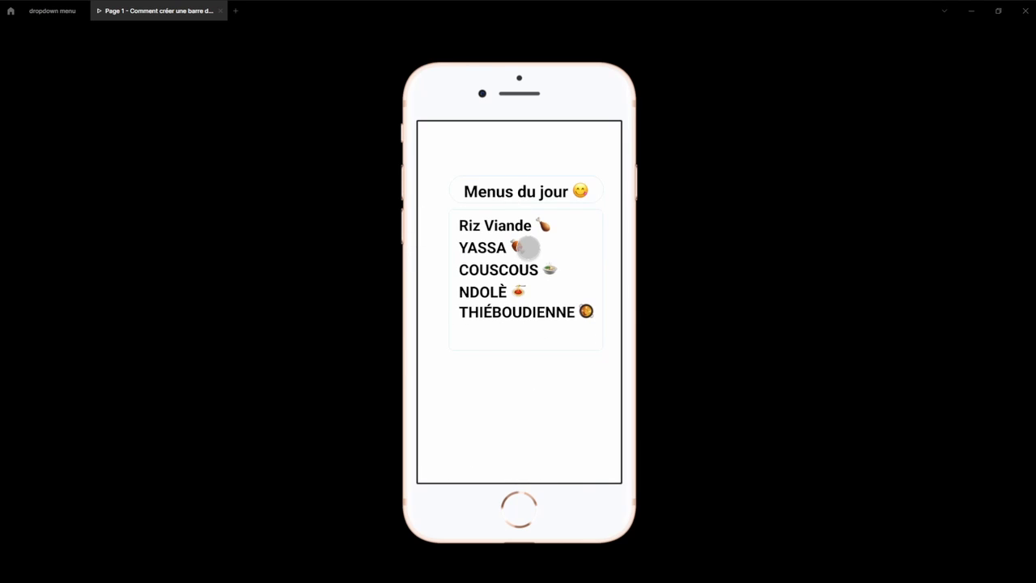
left_click(505, 191)
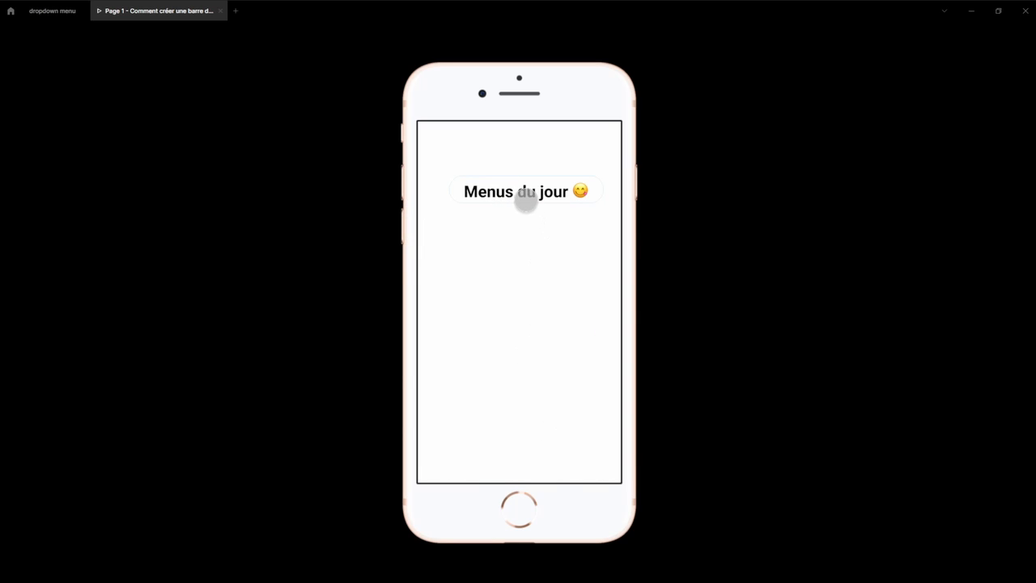
left_click(527, 192)
left_click(433, 192)
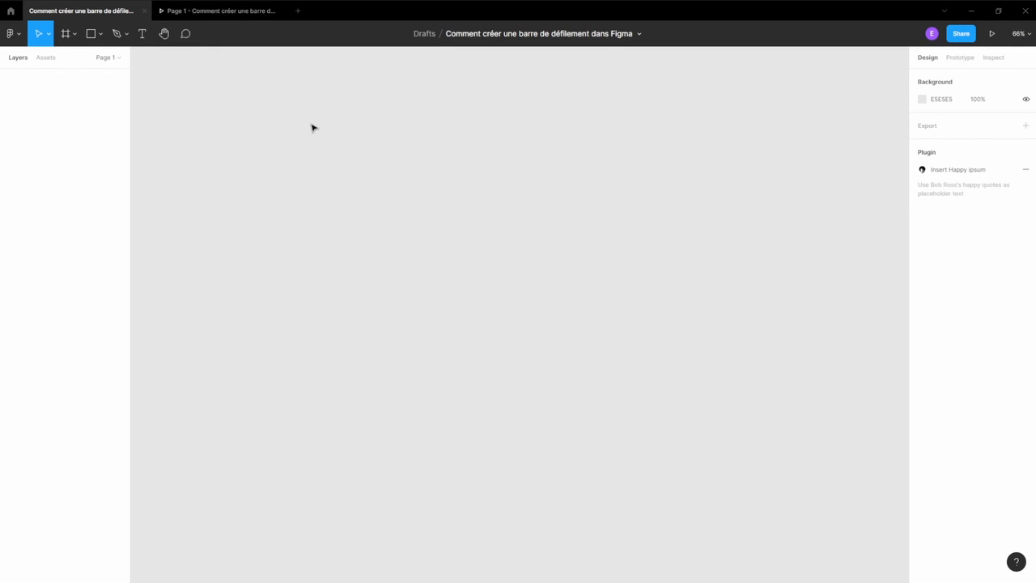
Rename the design file as "dropdown menu".
left_click(506, 36)
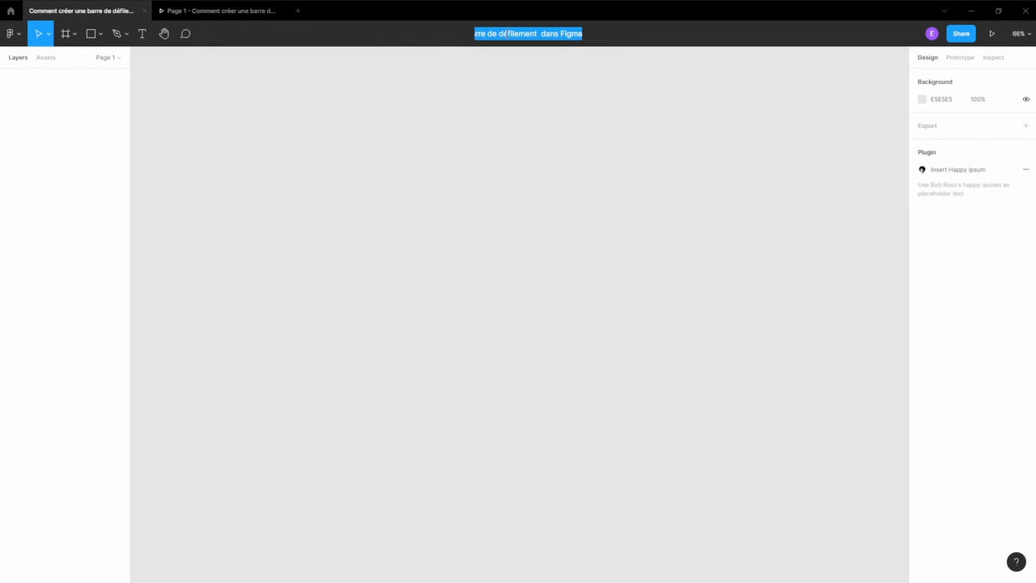
type("dr")
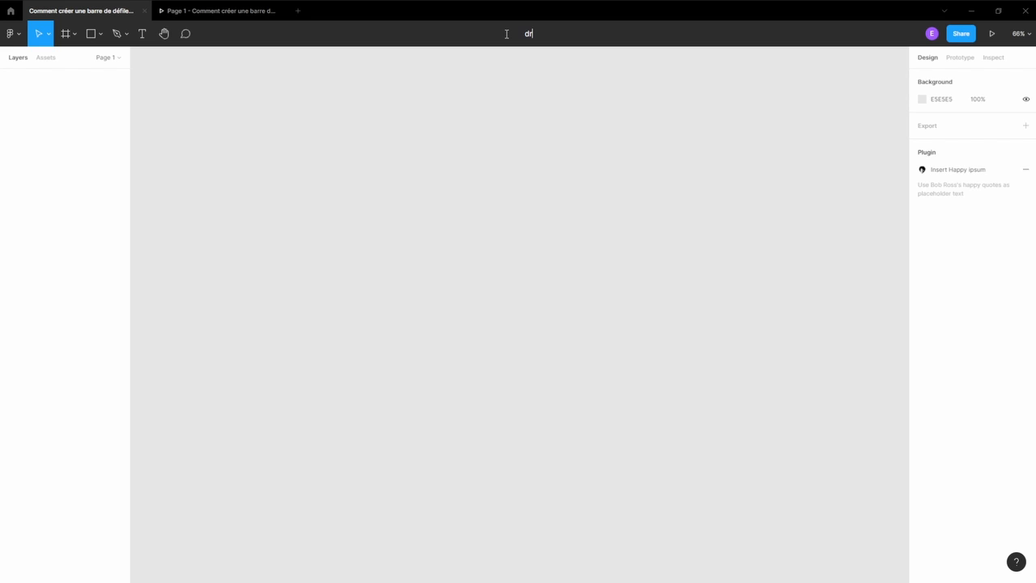
type("opdown menu")
key("Return")
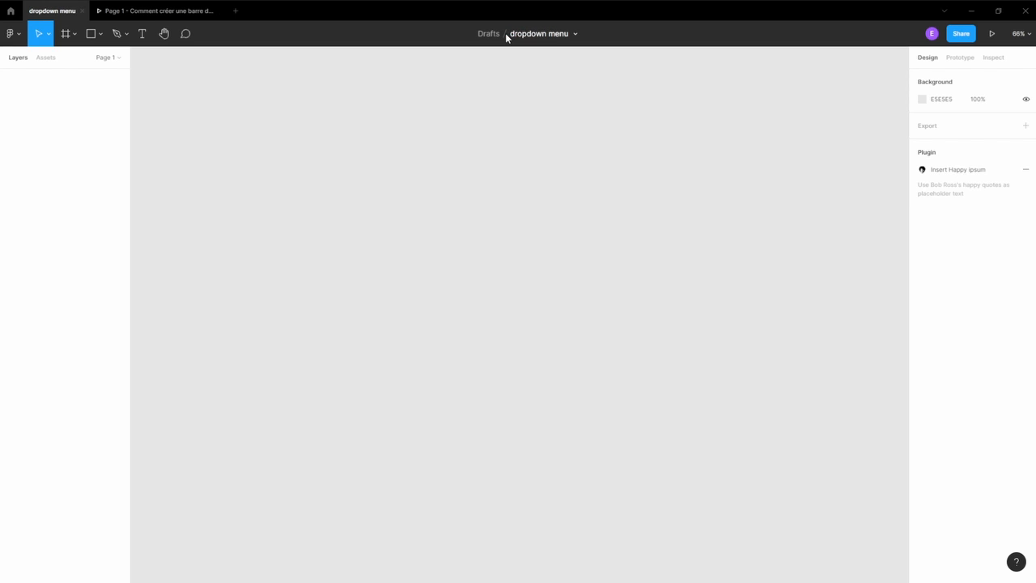
Add an iPhone 8 frame to the empty canvas from the phone presets.
left_click(64, 37)
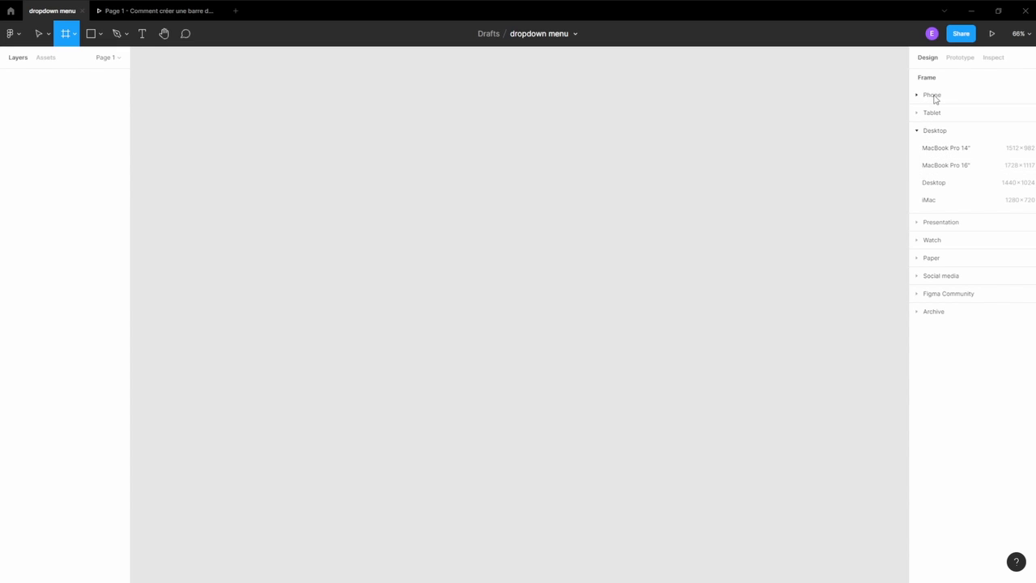
left_click(919, 130)
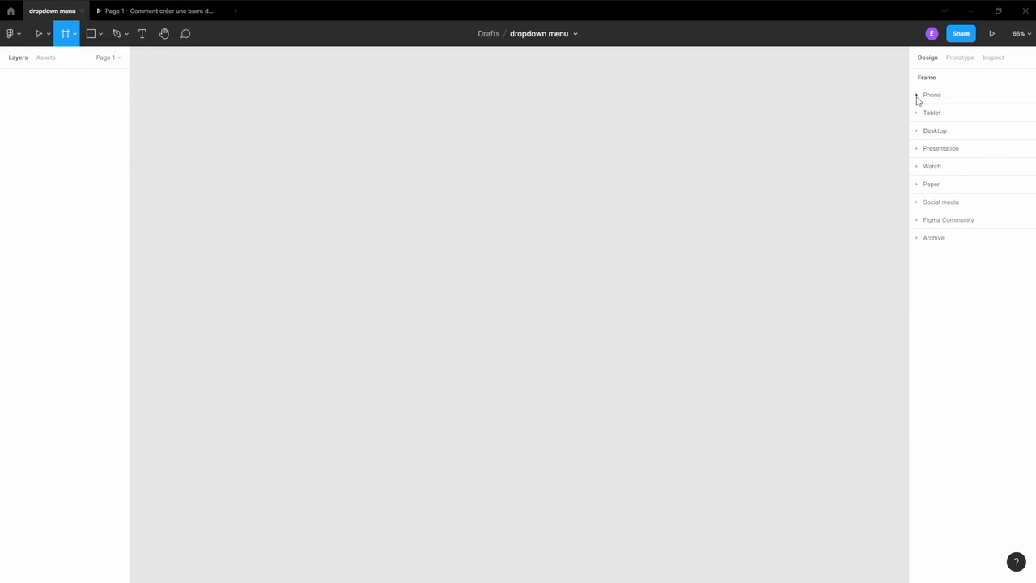
left_click(918, 96)
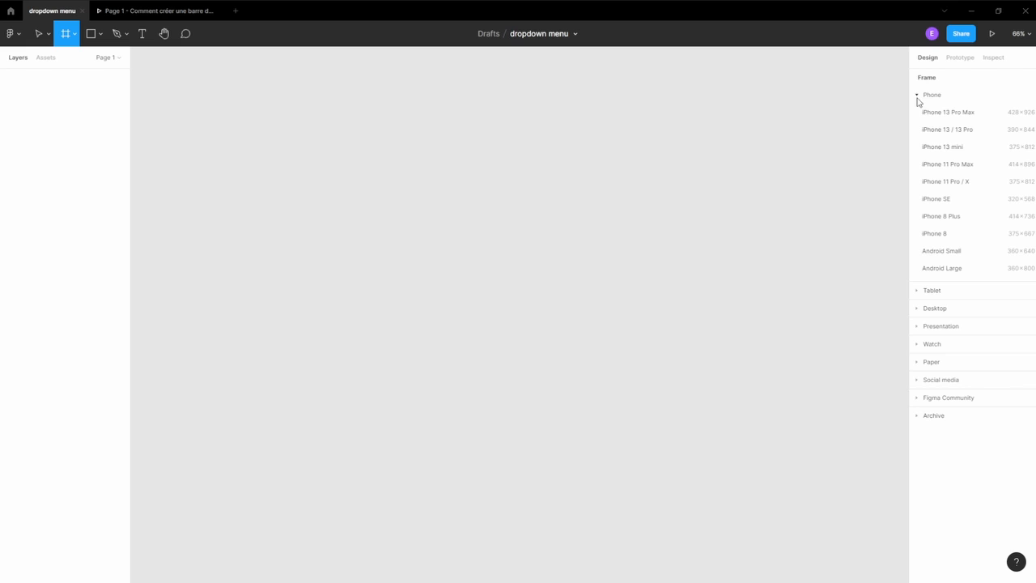
left_click(939, 234)
left_click(656, 242)
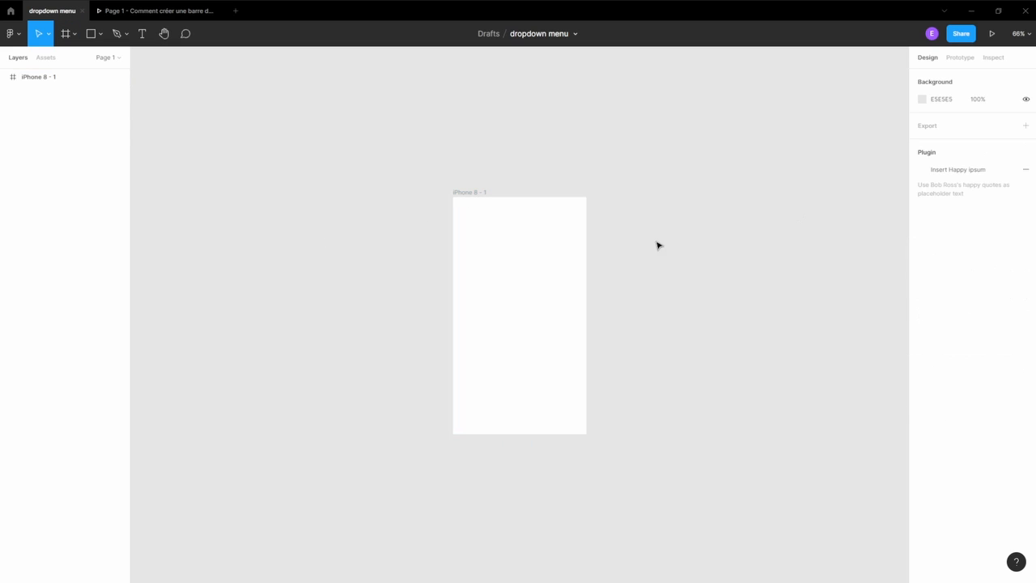
Draw a rectangle about 220 × 51 in the upper part of the iPhone 8 frame and fully round its corners to 25.5.
key("shift+0")
scroll(639, 260, "up", 2)
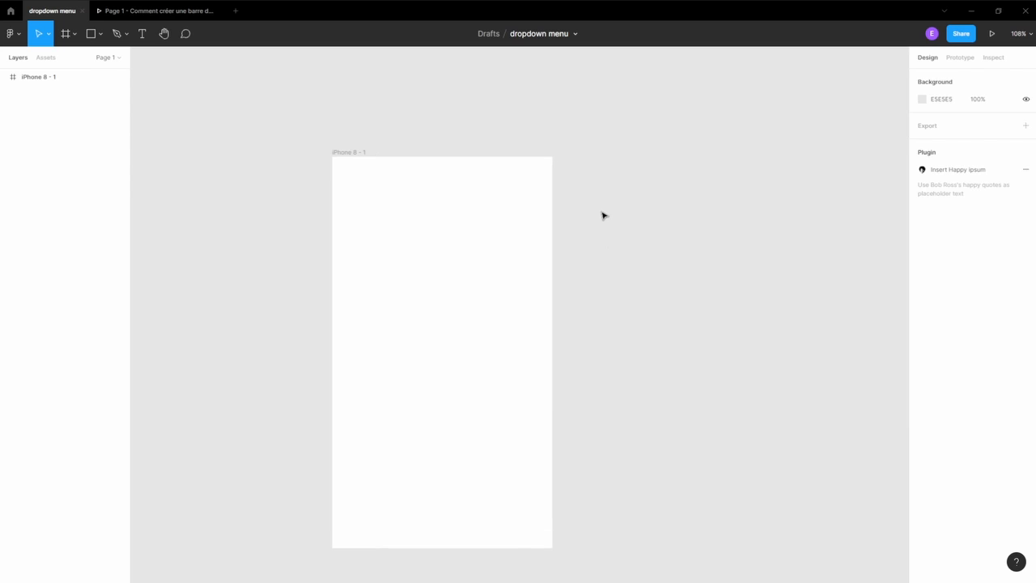
left_click(501, 286)
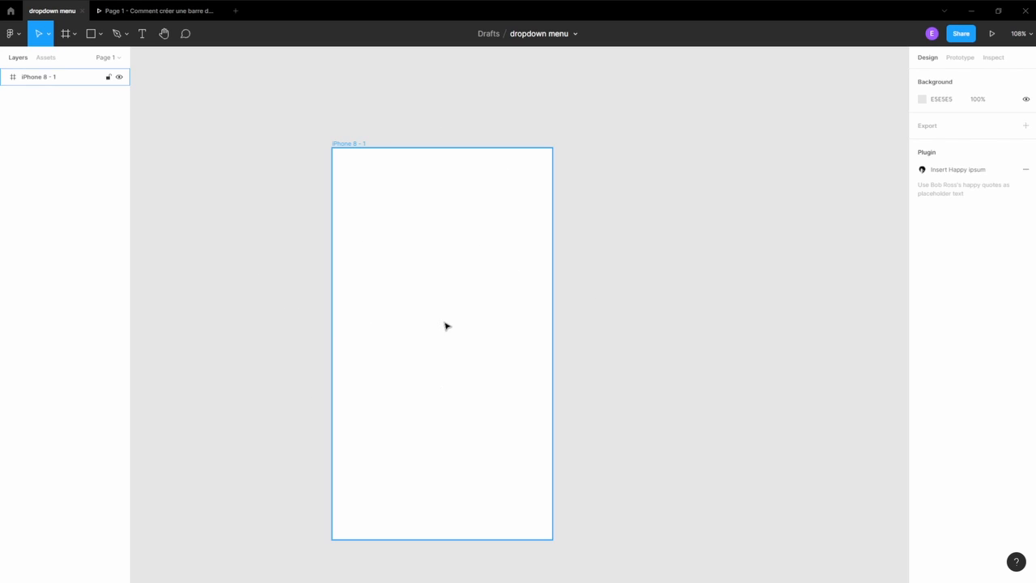
left_click(92, 34)
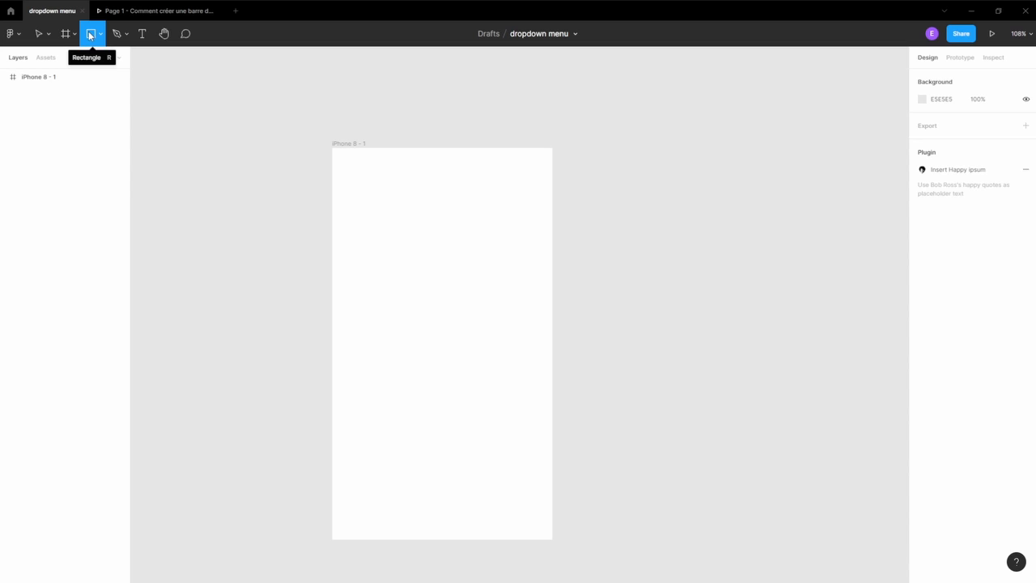
mouse_move(372, 253)
left_mouse_down()
mouse_move(470, 294)
mouse_move(504, 284)
left_mouse_up()
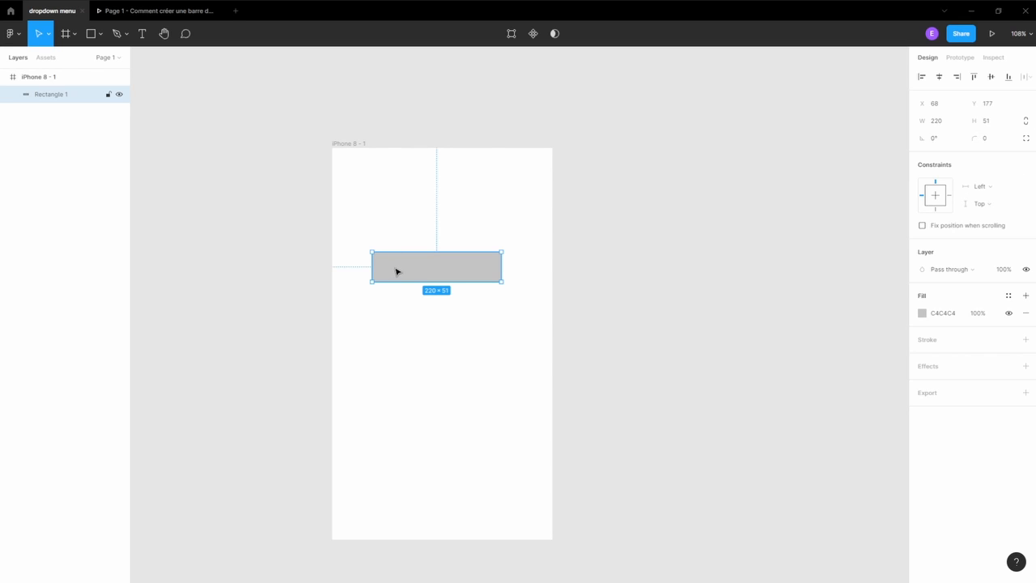
scroll(396, 271, "up", 5)
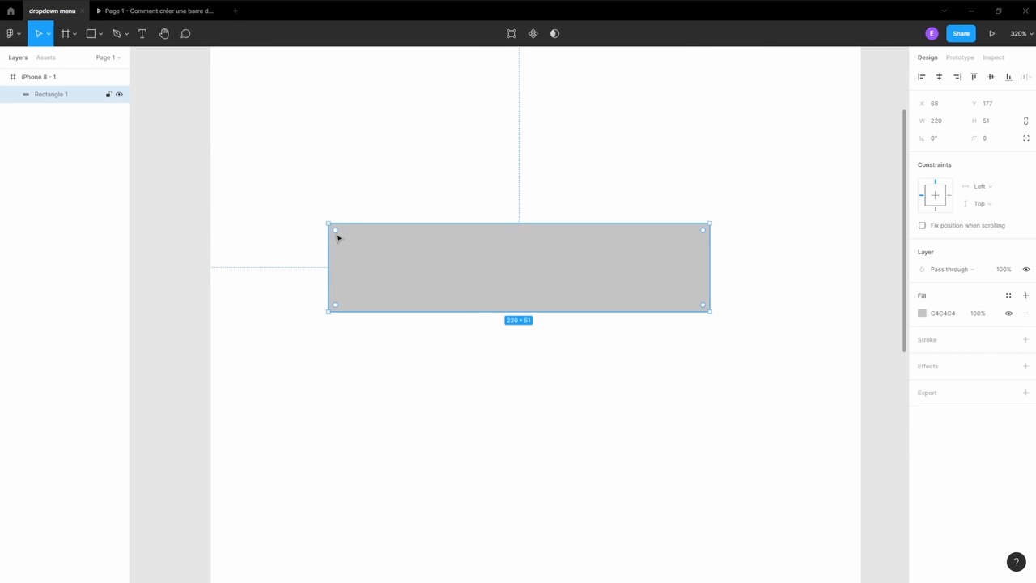
left_click_drag(337, 235, 394, 292)
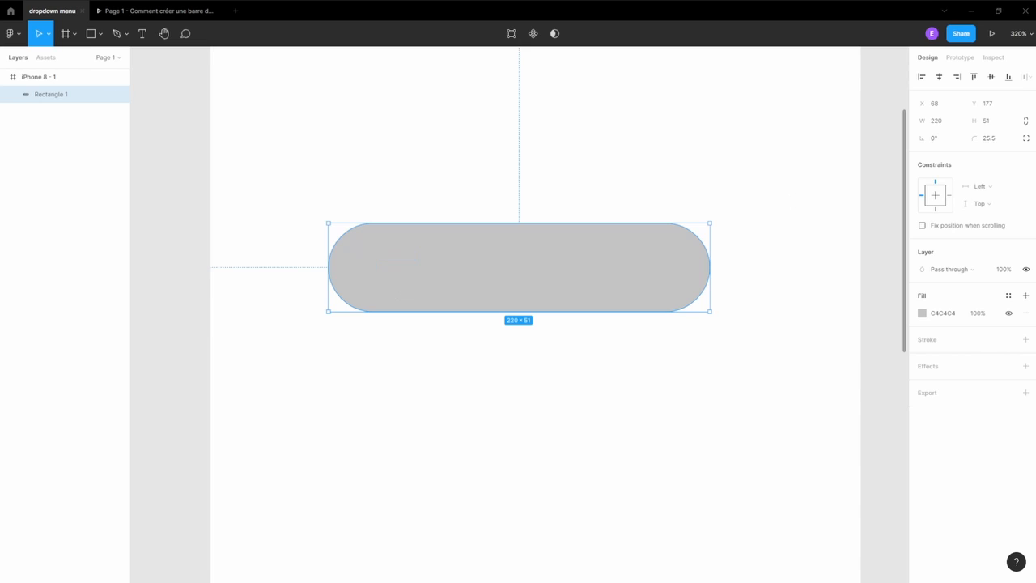
Add a solid stroke to the rounded rectangle and colour it light blue, 31B5FF.
left_click(952, 321)
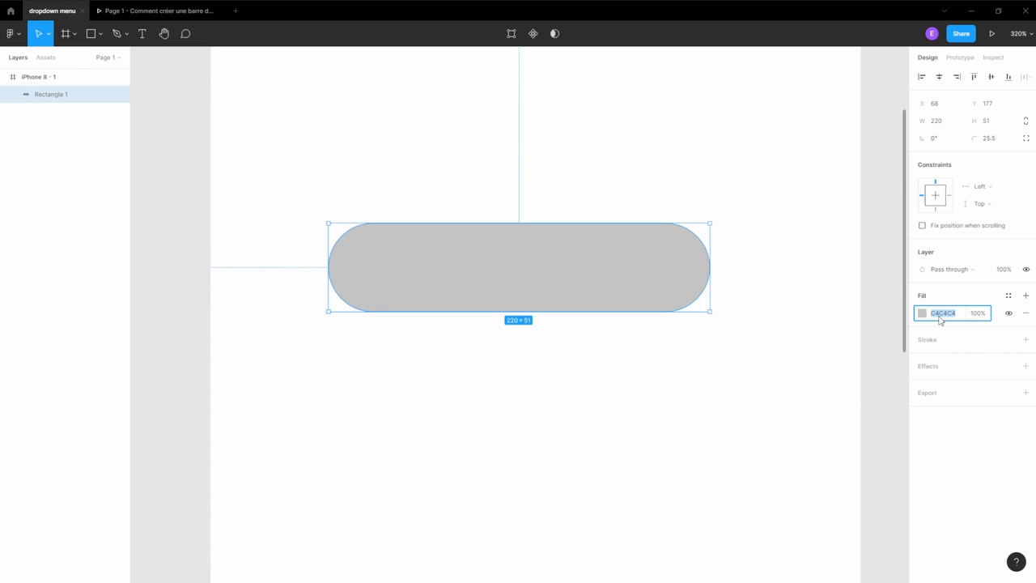
left_click(928, 314)
left_click(928, 341)
left_click(922, 357)
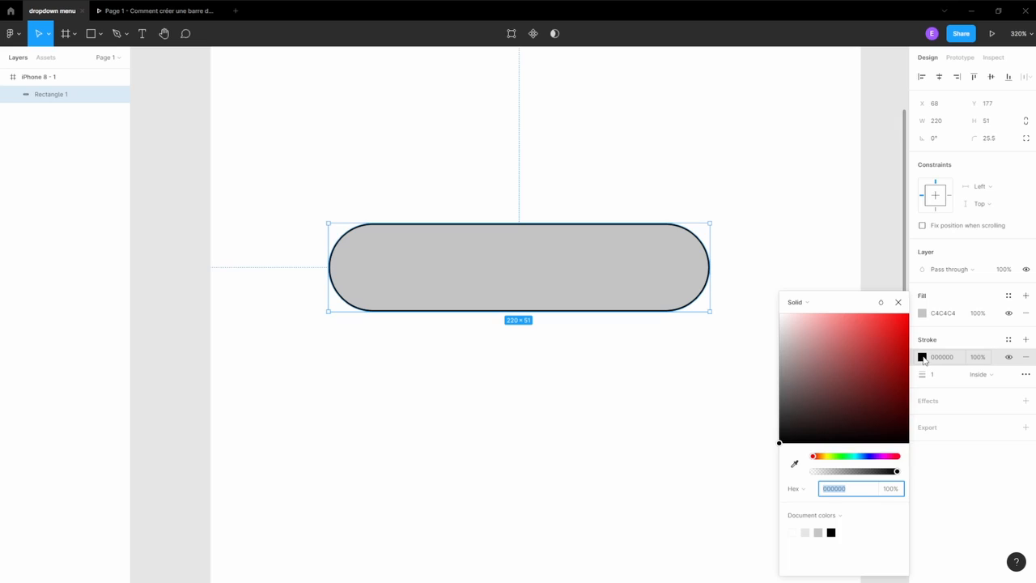
left_click(859, 458)
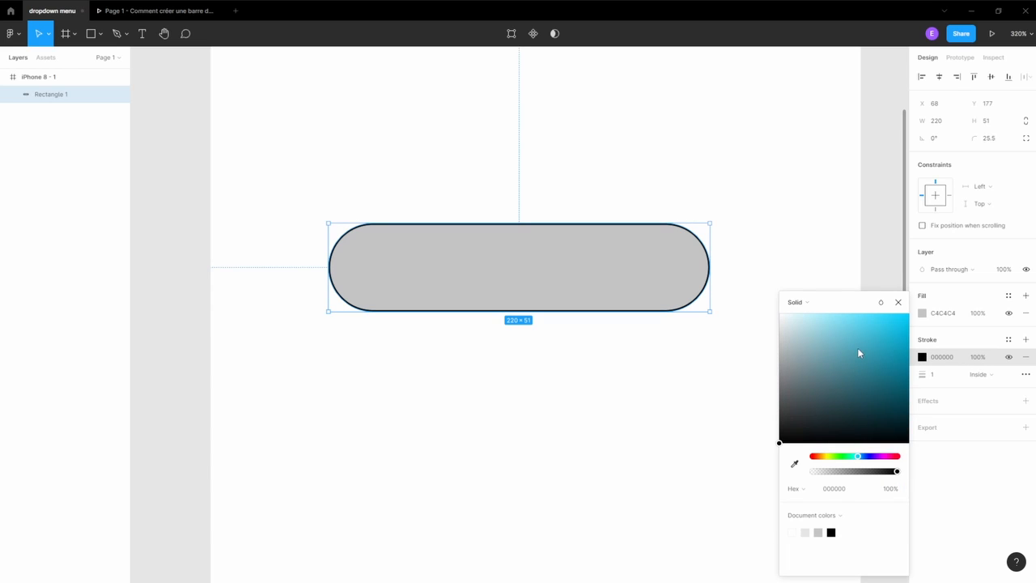
left_click_drag(859, 352, 883, 312)
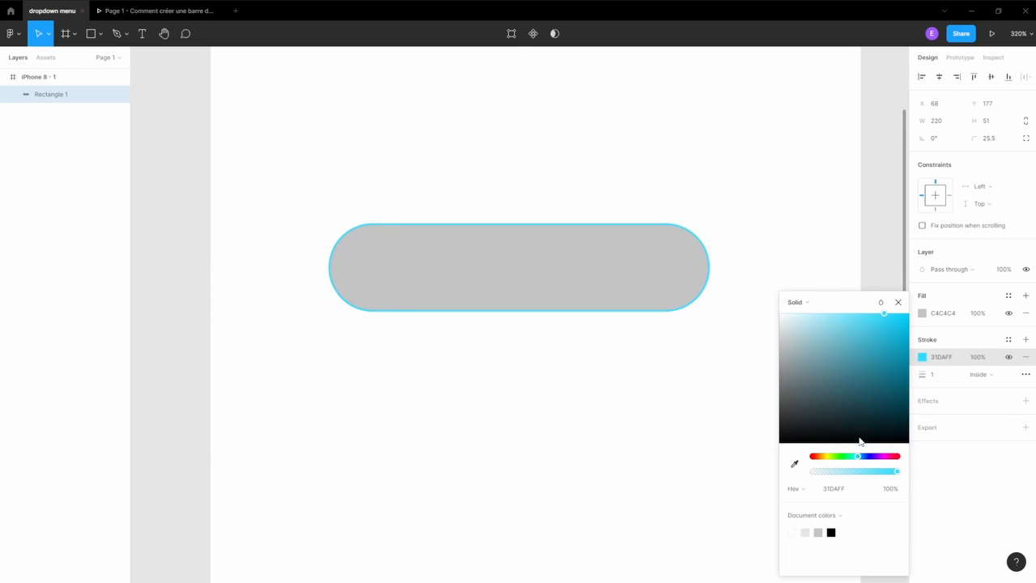
left_click_drag(860, 458, 861, 459)
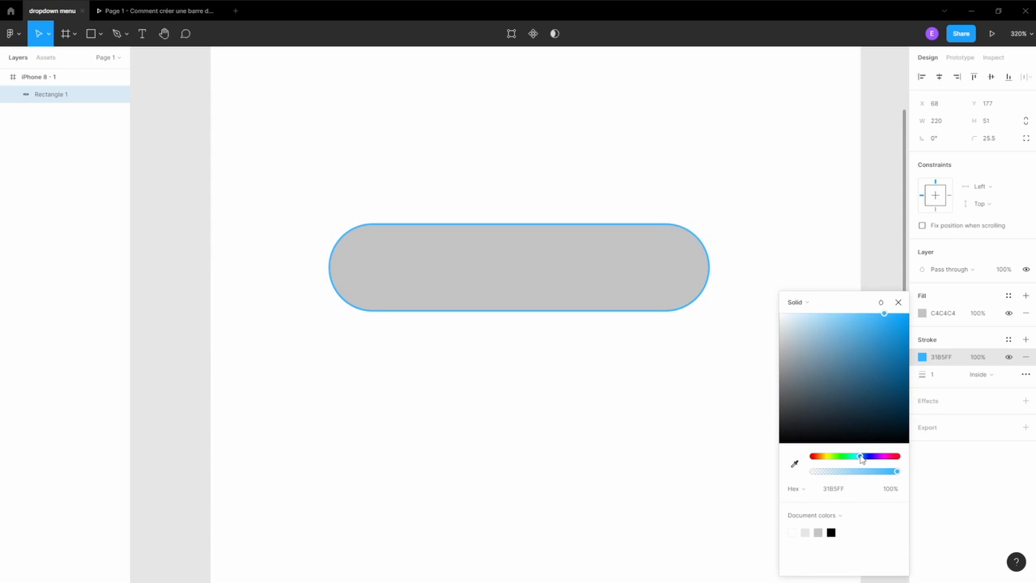
Set the rounded rectangle's stroke width to 0.2 and remove its grey fill.
left_click(935, 375)
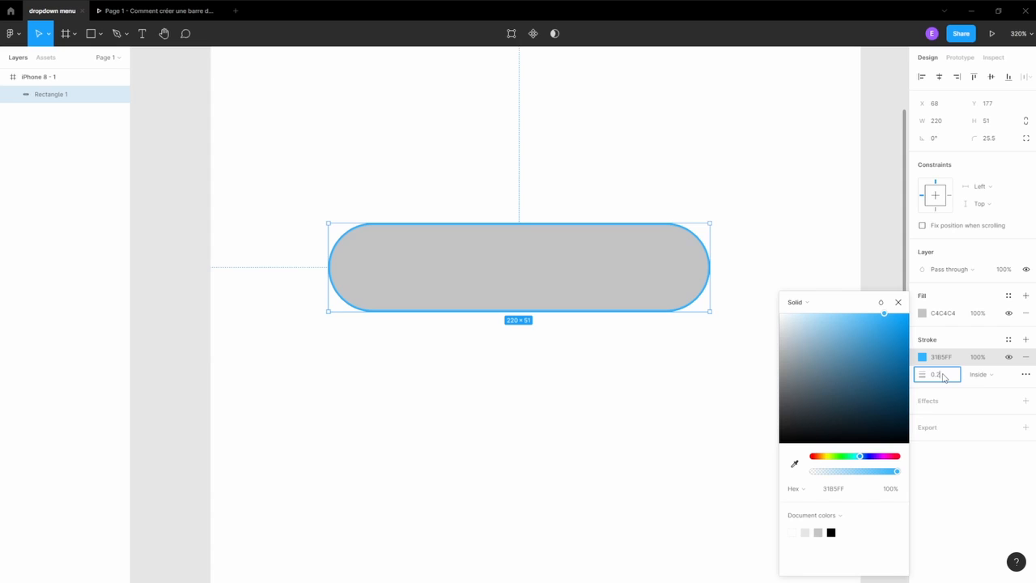
key("Return")
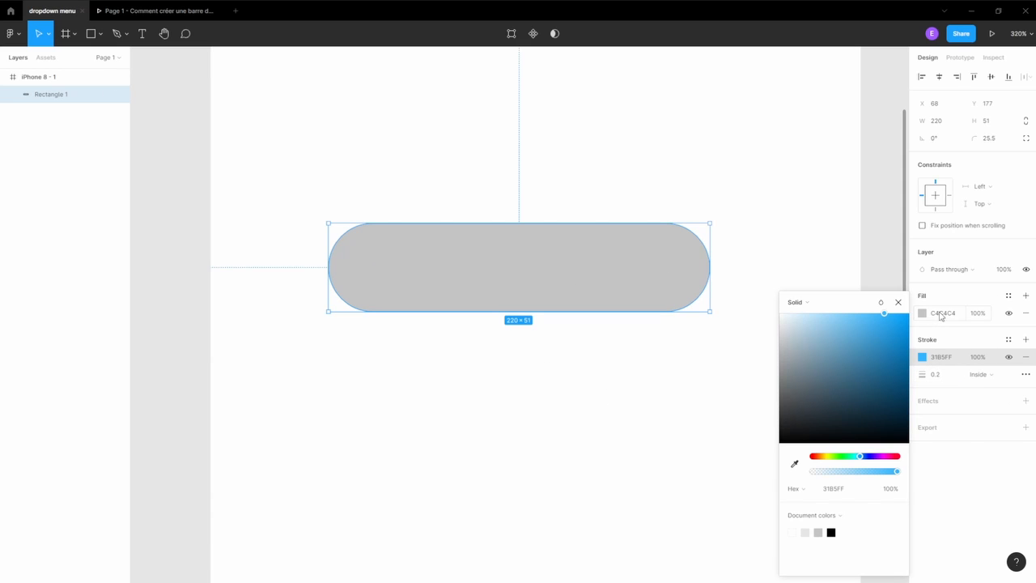
left_click(1026, 313)
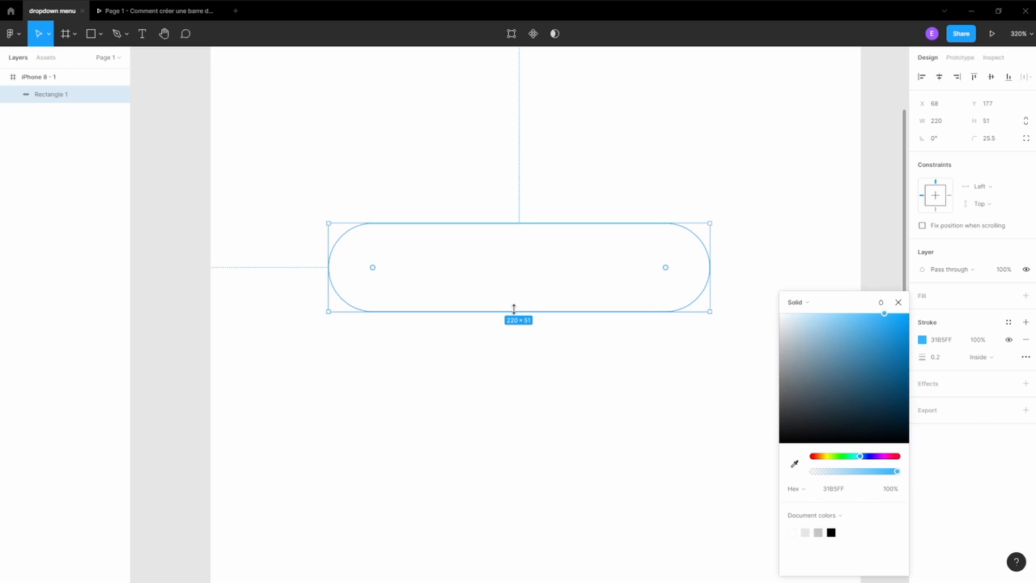
left_click(458, 279)
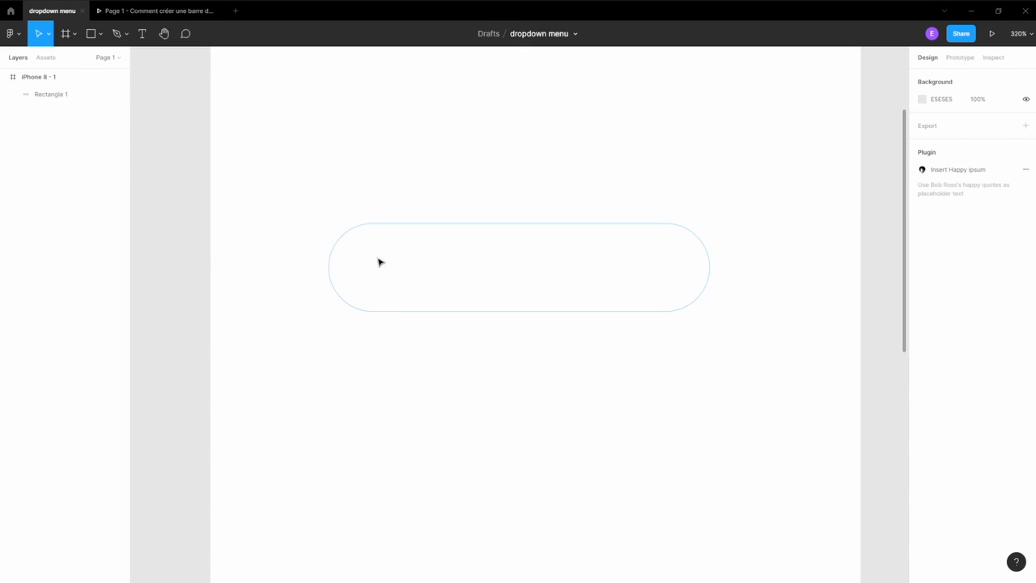
Add a text box about 180 × 27 inside the rounded rectangle with the text "Menus du jour 😋".
left_click(143, 33)
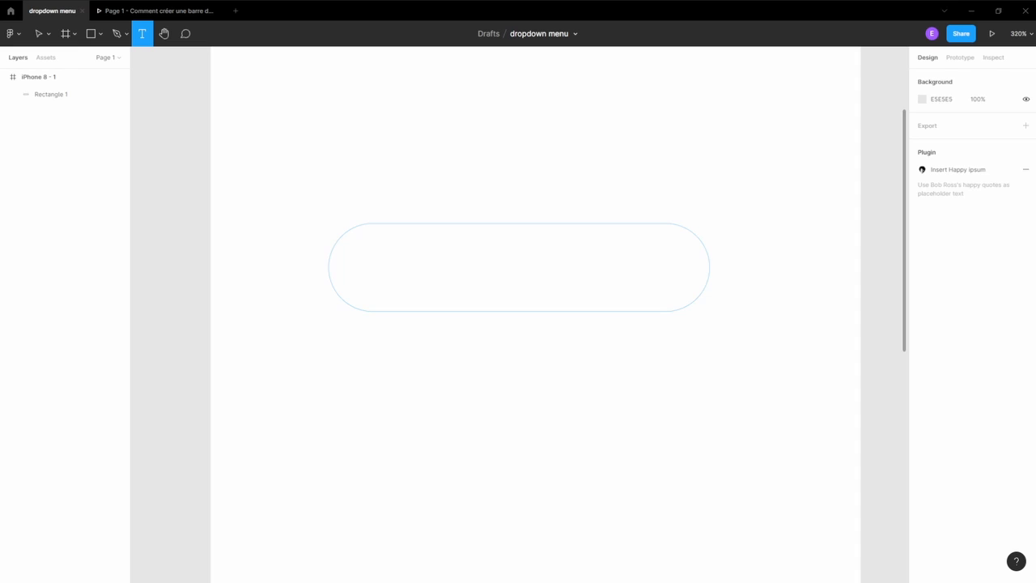
left_click_drag(360, 244, 673, 296)
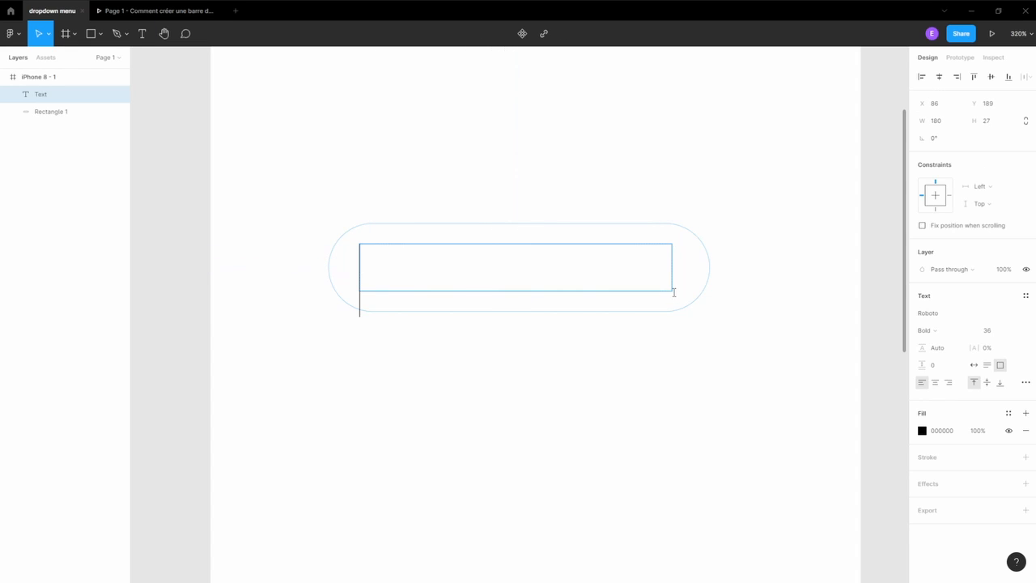
type("Menus du jour 😋")
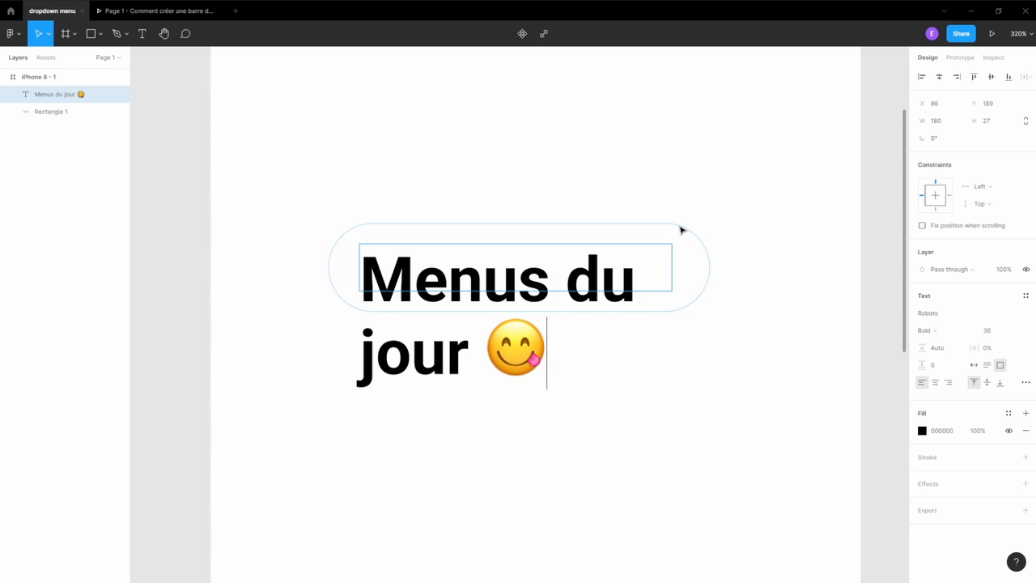
key("Escape")
Widen the rounded rectangle to about 285 and the text box to about 278, and fit the one-line text inside the outline.
left_click(709, 256)
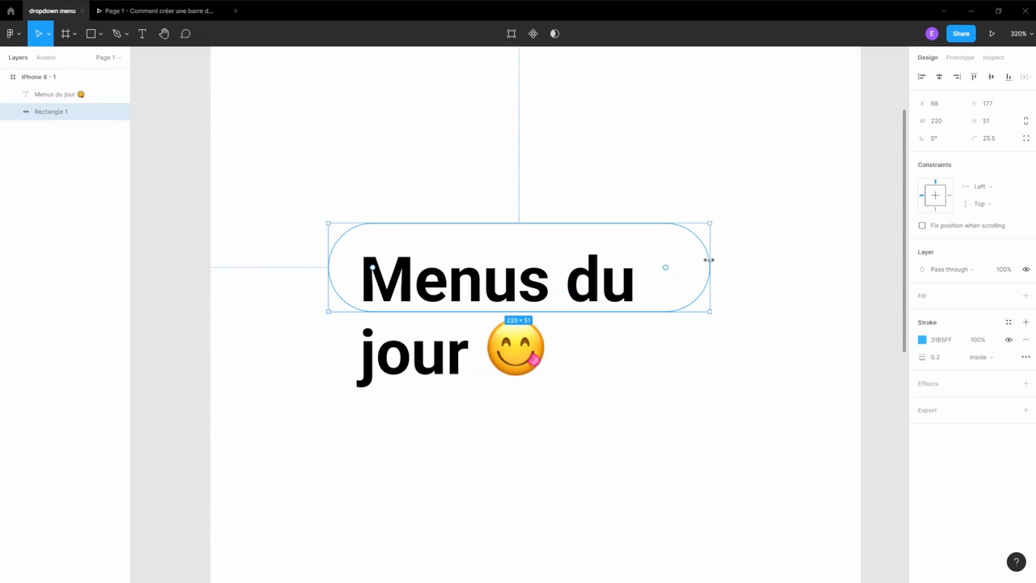
left_click_drag(710, 259, 823, 261)
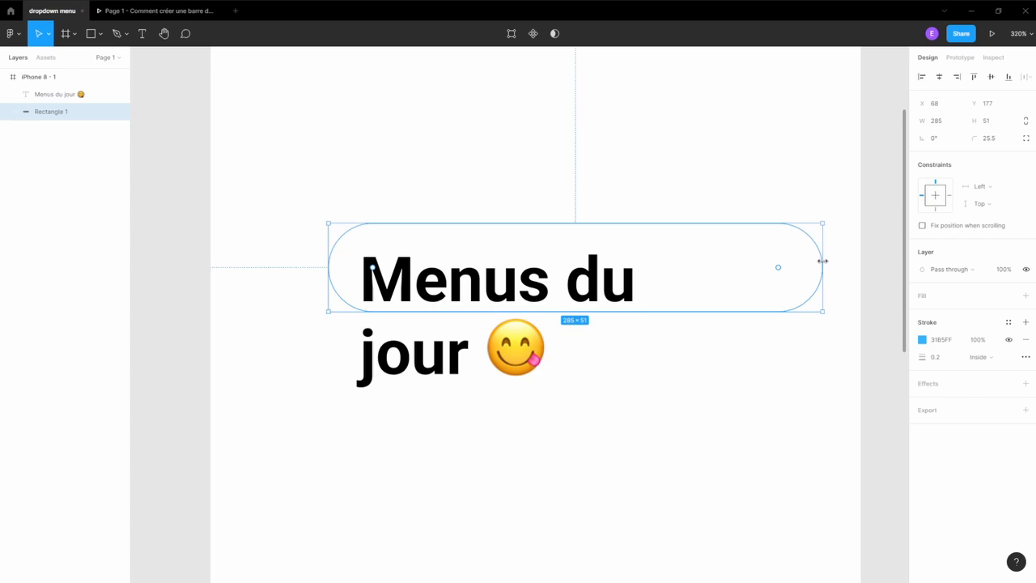
left_click(495, 288)
left_click_drag(673, 270, 842, 269)
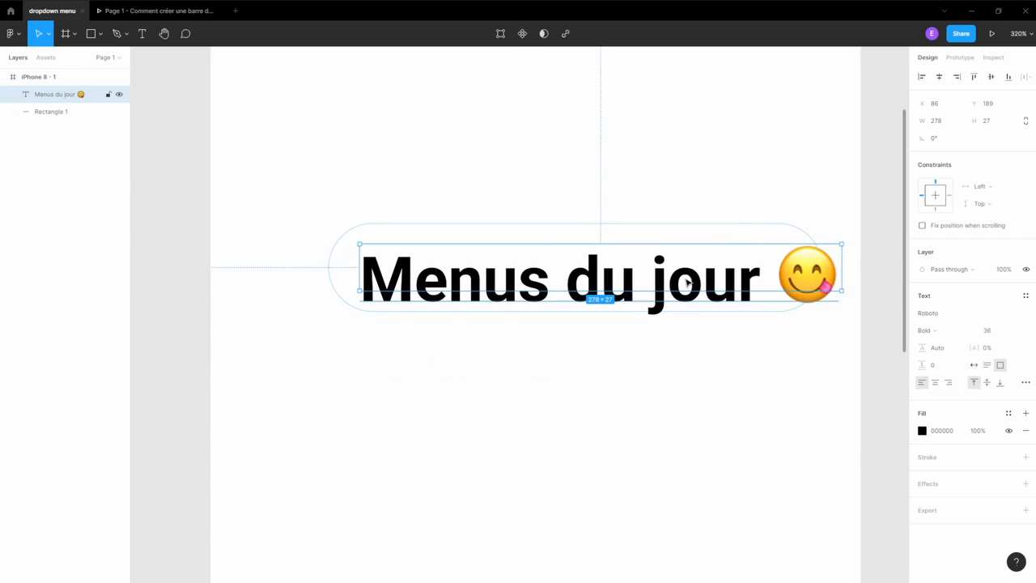
left_click_drag(689, 283, 665, 271)
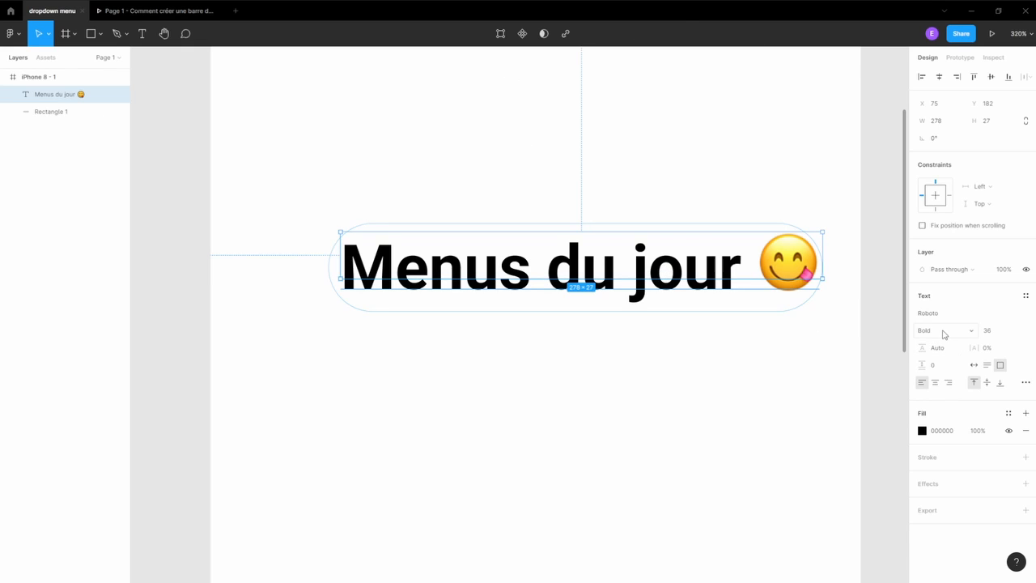
Set the "Menus du jour 😋" font size to 30 and shift the text to sit centred in the rounded rectangle.
left_click(992, 333)
type("30")
key("Return")
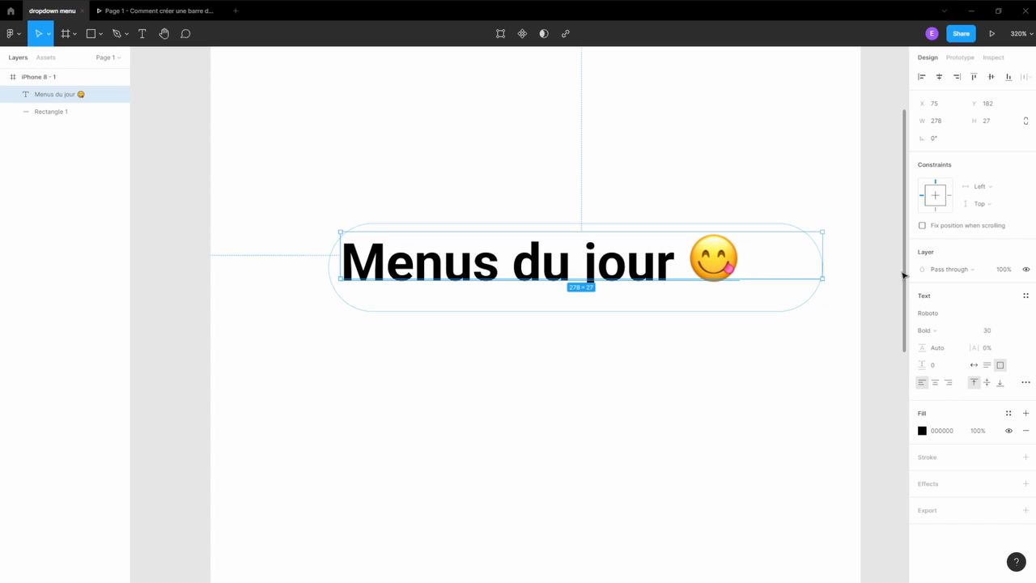
left_click_drag(534, 261, 567, 267)
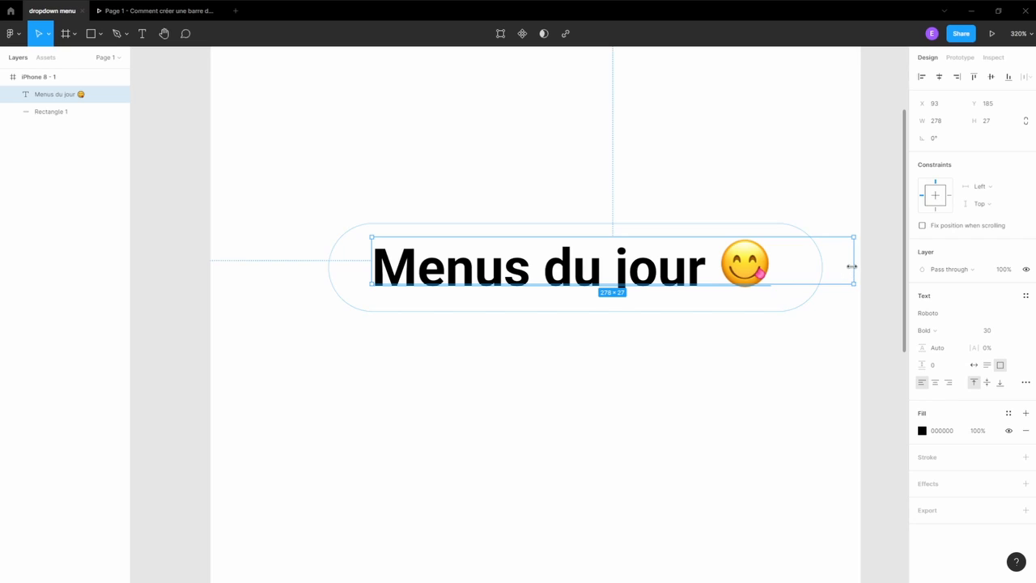
Narrow the "Menus du jour 😋" text box to about 231 and centre it horizontally and vertically with the rounded rectangle.
left_click_drag(851, 266, 773, 255)
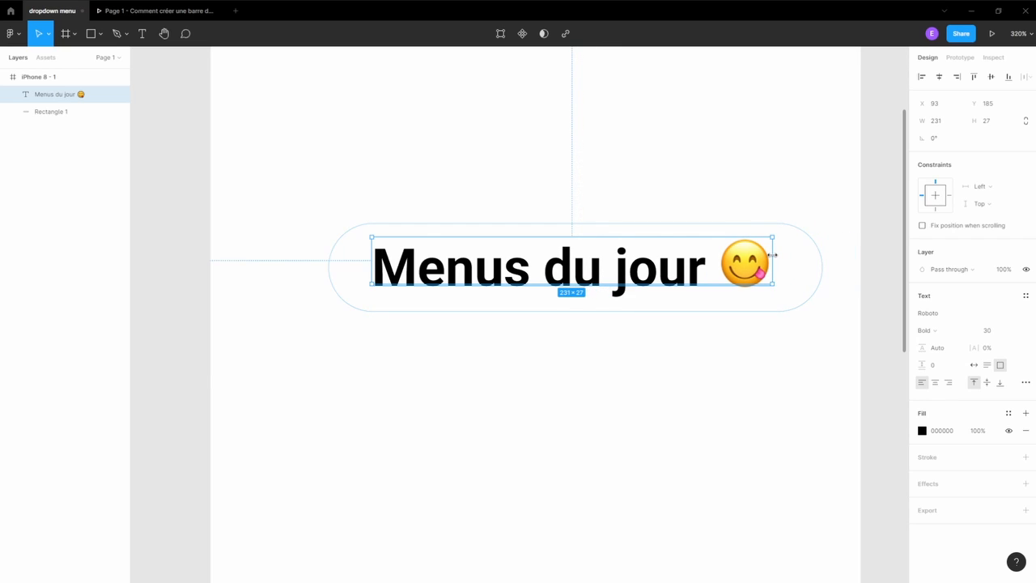
left_click(673, 227, "shift")
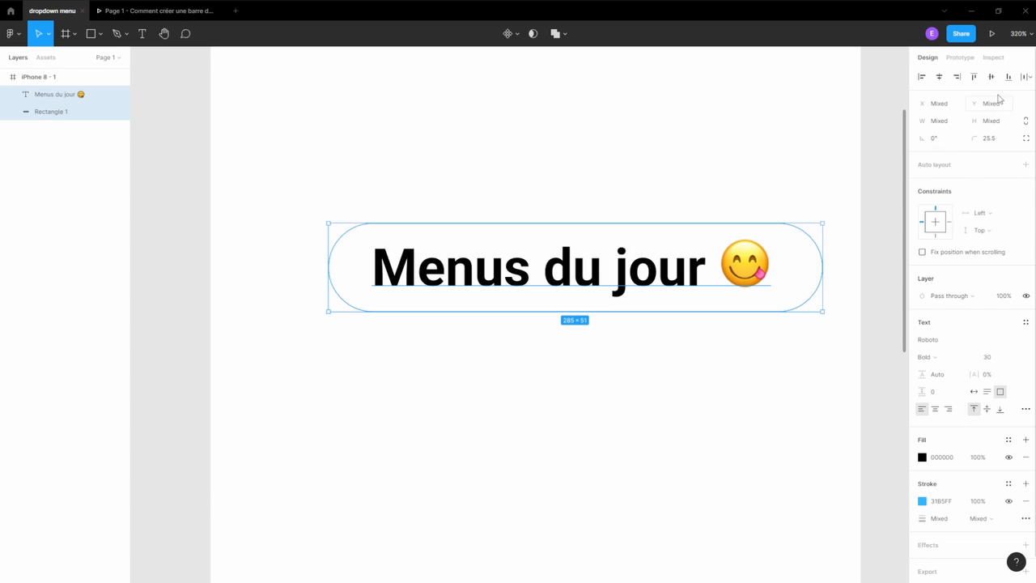
left_click(940, 78)
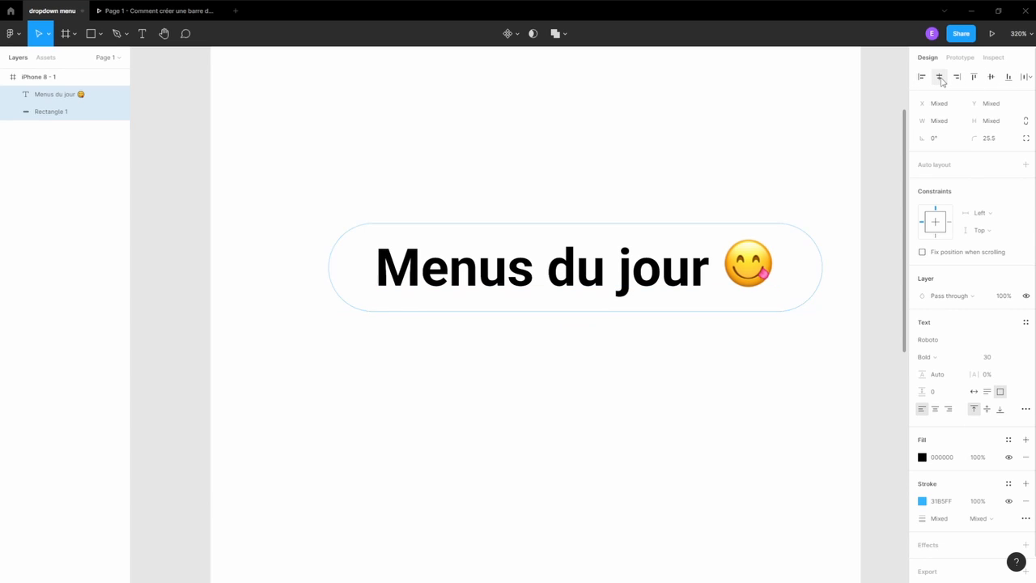
left_click(991, 77)
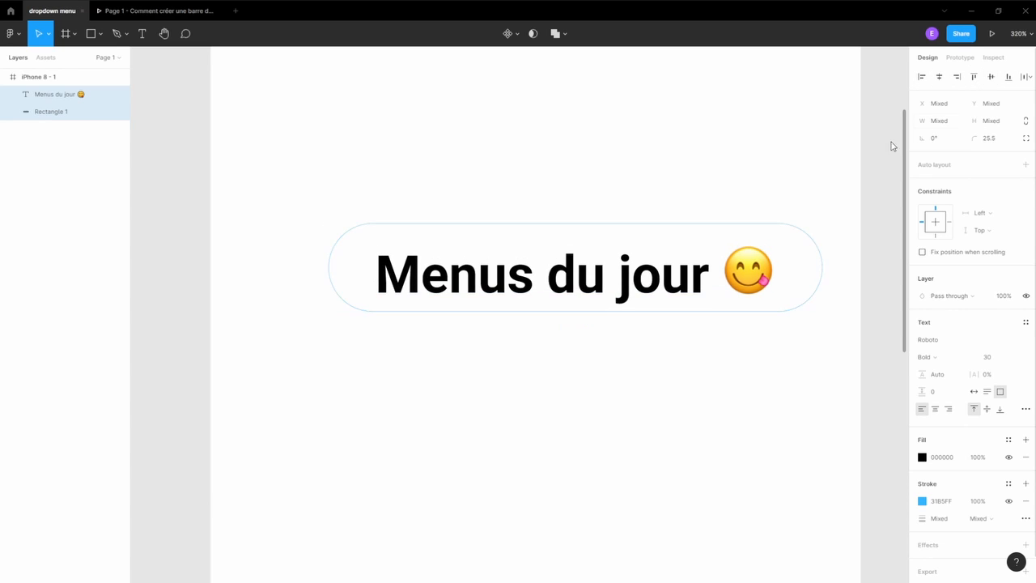
left_click(574, 358)
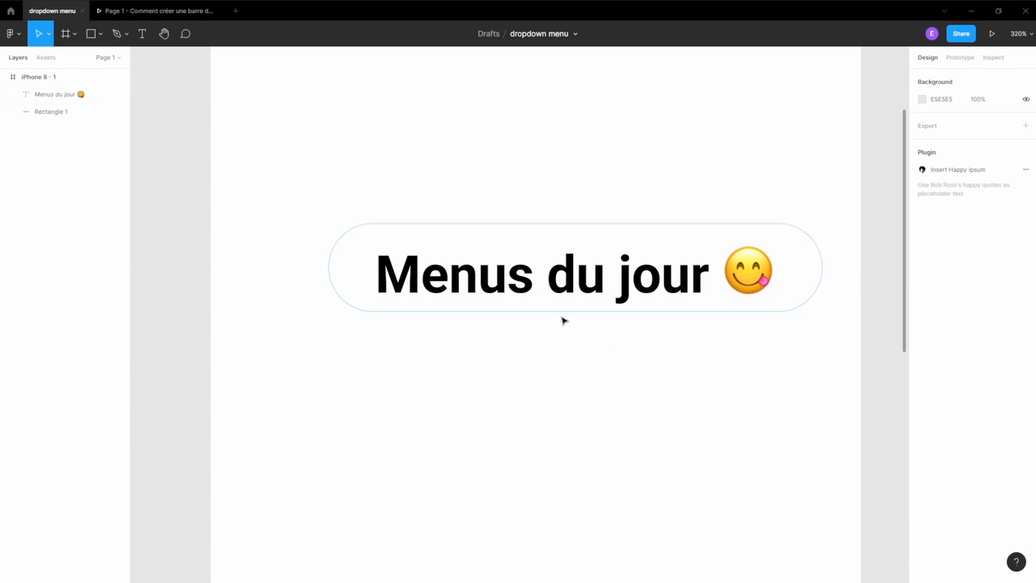
Group the "Menus du jour 😋" text with its rounded rectangle and rename the group "button".
scroll(551, 282, "down", 1)
scroll(551, 282, "down", 2)
scroll(653, 424, "up", 2)
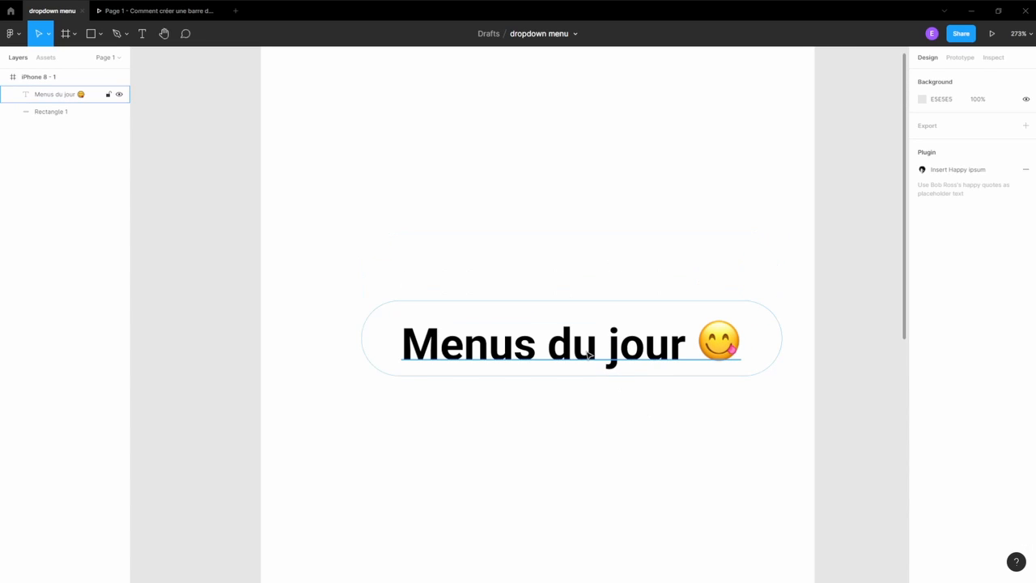
left_click(584, 346)
left_click(524, 301, "shift")
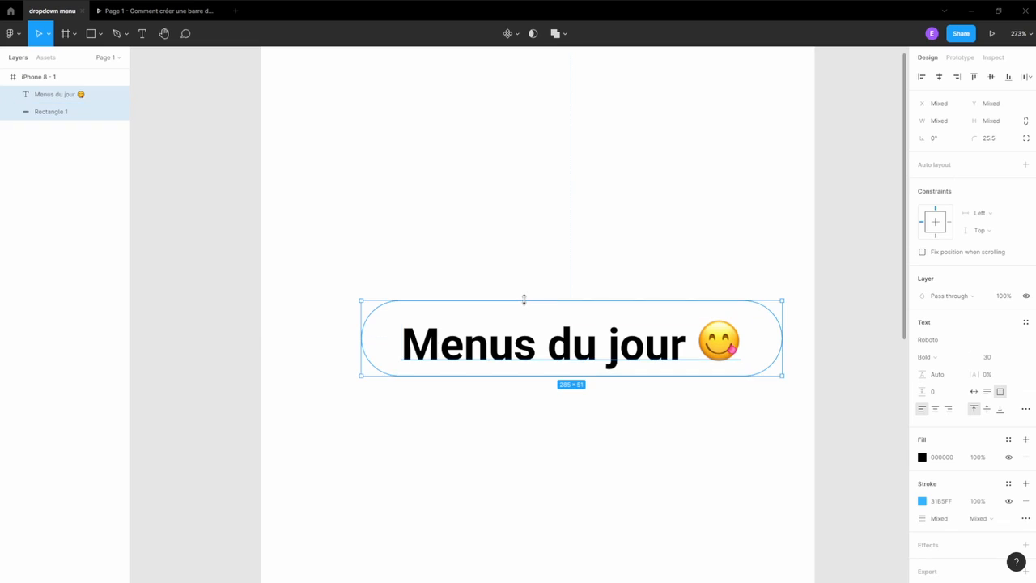
key("ctrl+g")
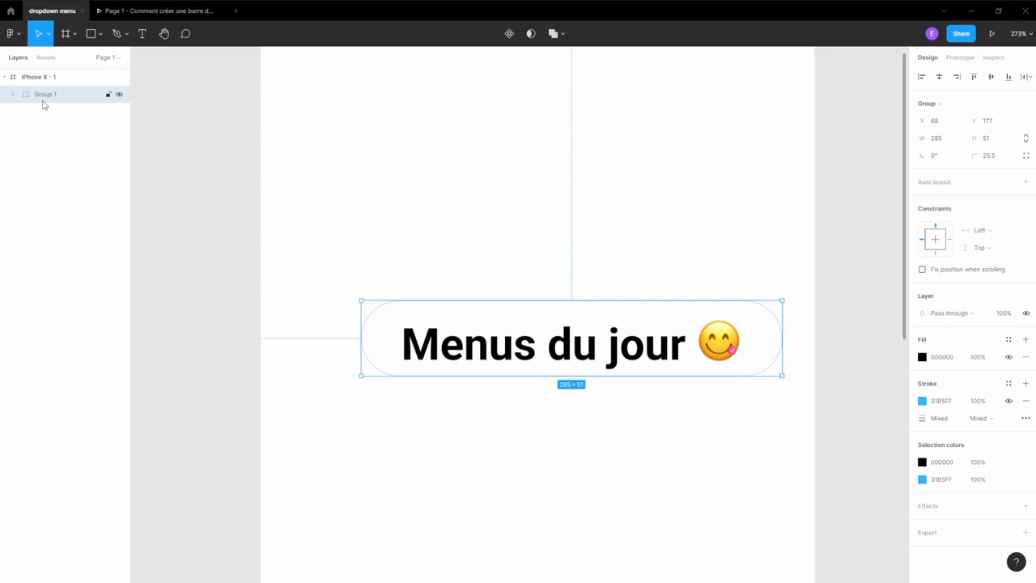
double_click(45, 96)
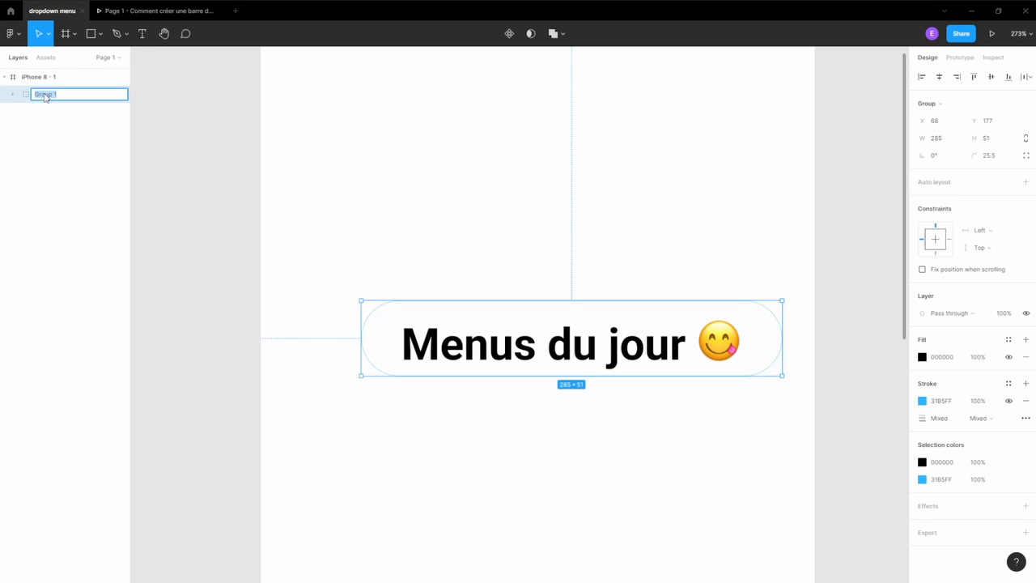
type("tton")
key("Return")
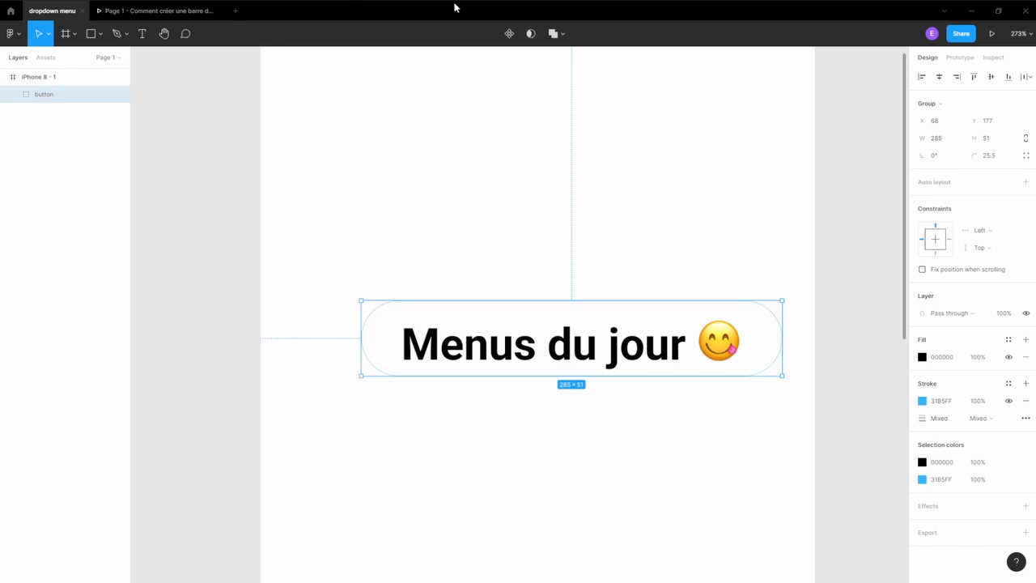
Move the button group higher on the iPhone 8 frame, to about X 58, Y 100.
left_click(837, 308)
left_click_drag(582, 344, 567, 231)
scroll(821, 273, "down", 3)
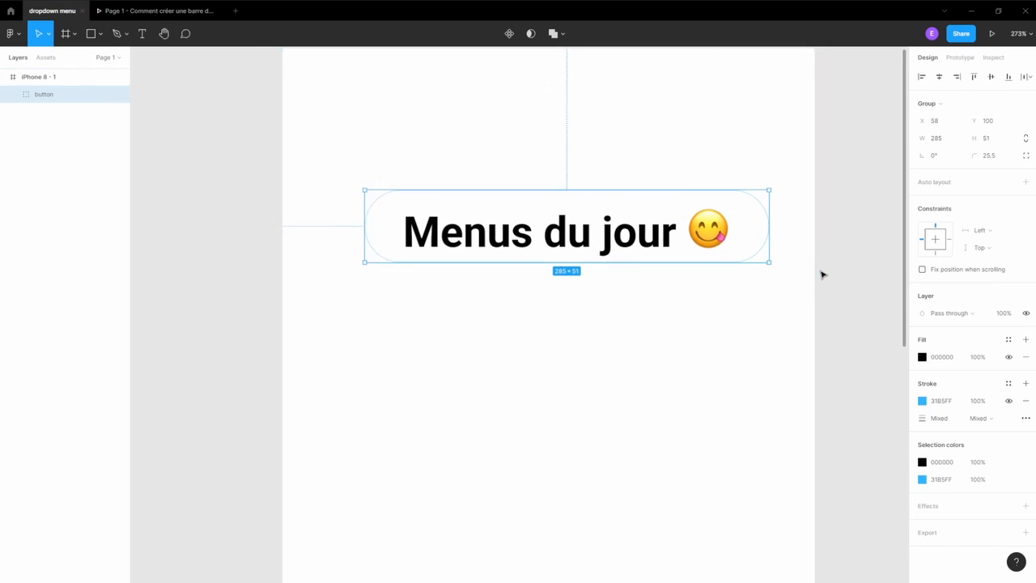
left_click(873, 337)
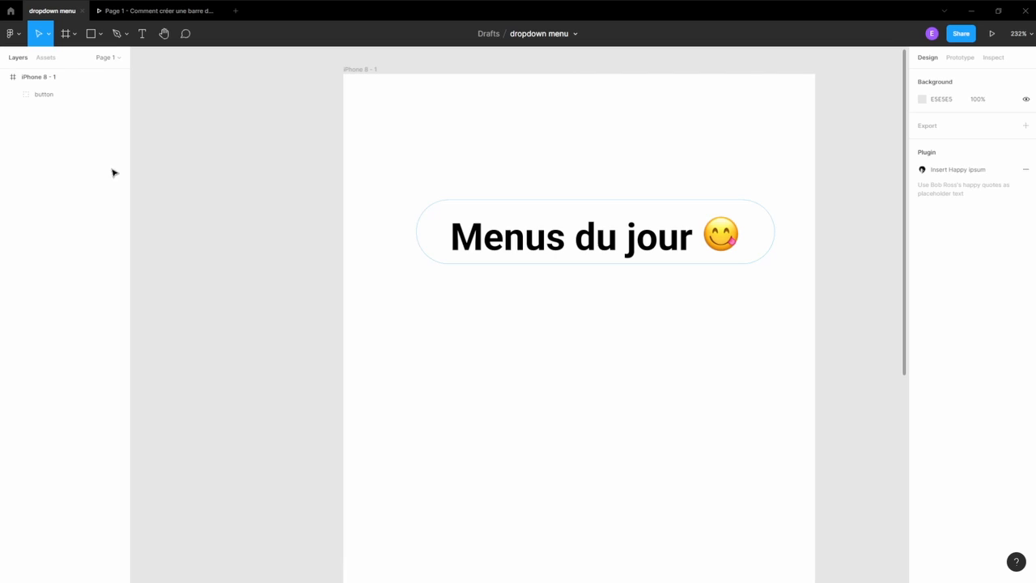
Draw a rectangle about 285 × 261 just below the button, matching its width, with a corner radius of 10.
left_click(91, 33)
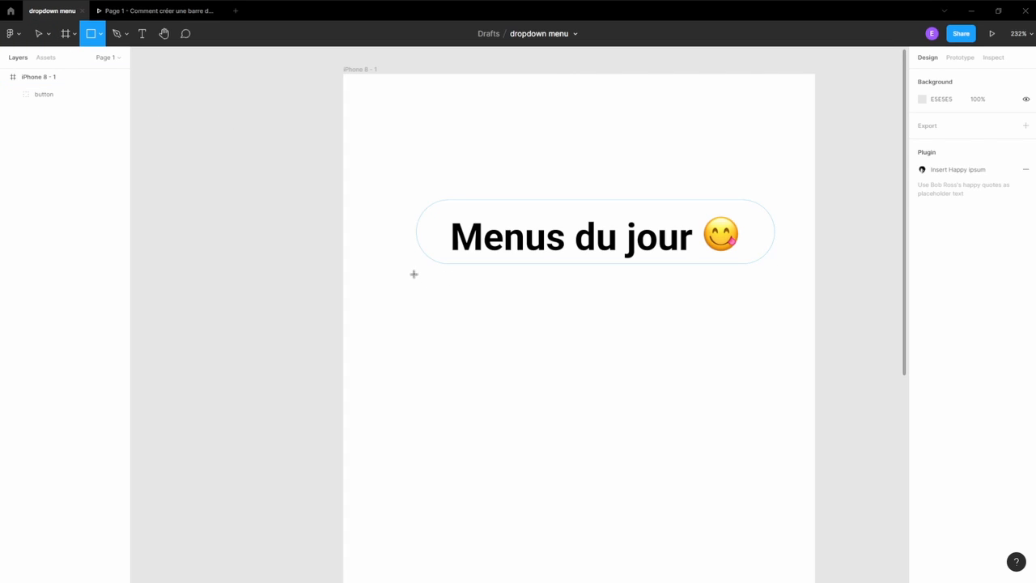
mouse_move(414, 273)
left_mouse_down()
mouse_move(456, 348)
mouse_move(611, 494)
mouse_move(777, 543)
left_mouse_up()
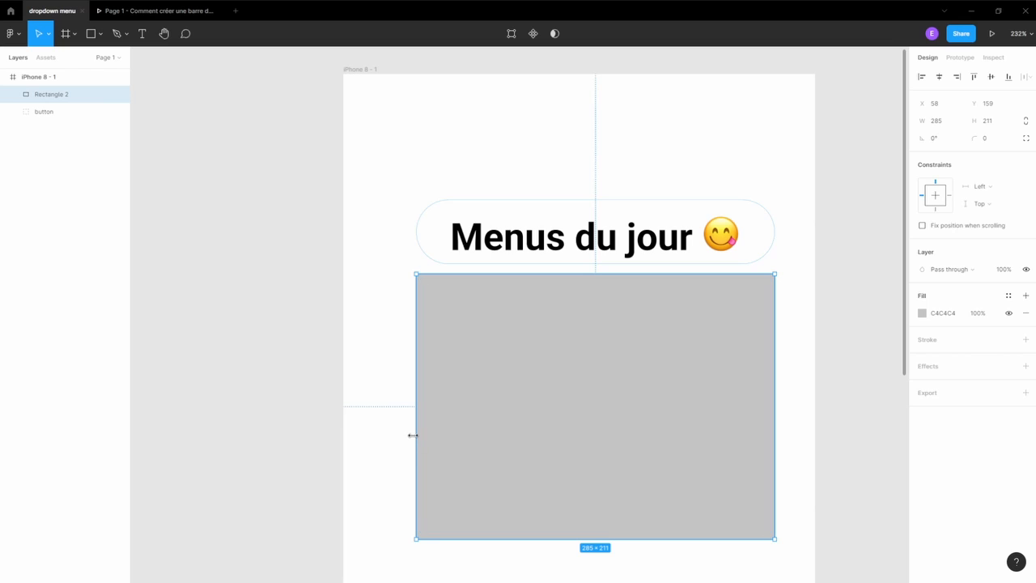
left_click_drag(412, 434, 417, 435)
scroll(481, 421, "down", 5)
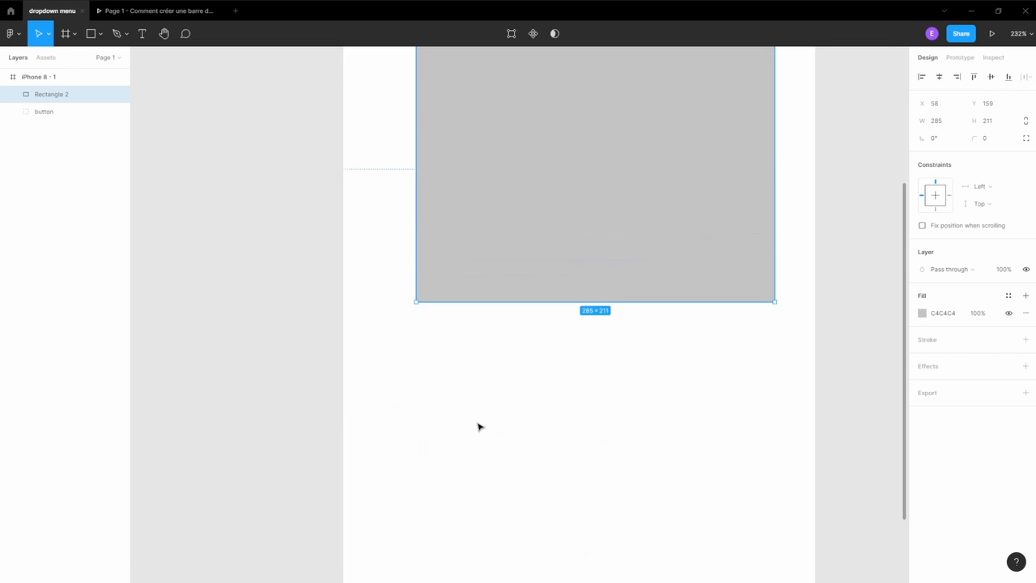
scroll(609, 326, "up", 3)
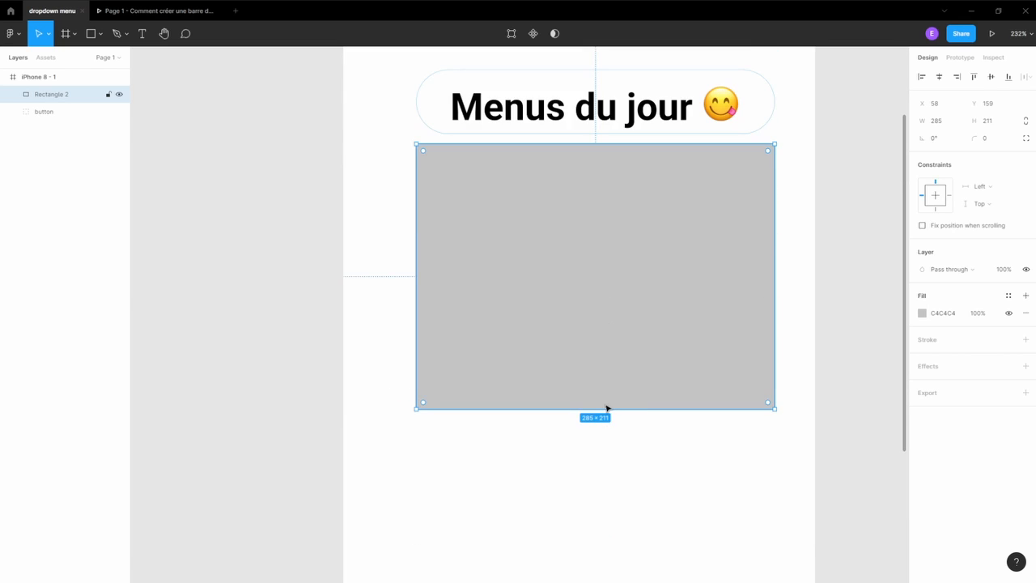
left_click_drag(768, 155, 762, 160)
left_click_drag(606, 408, 606, 470)
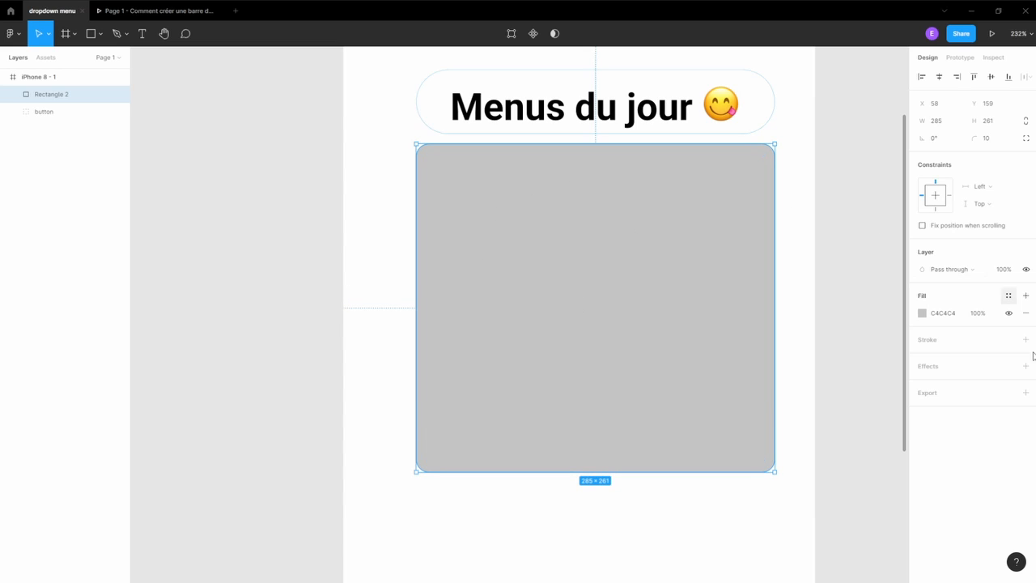
Change the fill of the rectangle below the button to white (FFFFFF).
left_click(922, 314)
left_click_drag(818, 317, 781, 314)
left_click(924, 317)
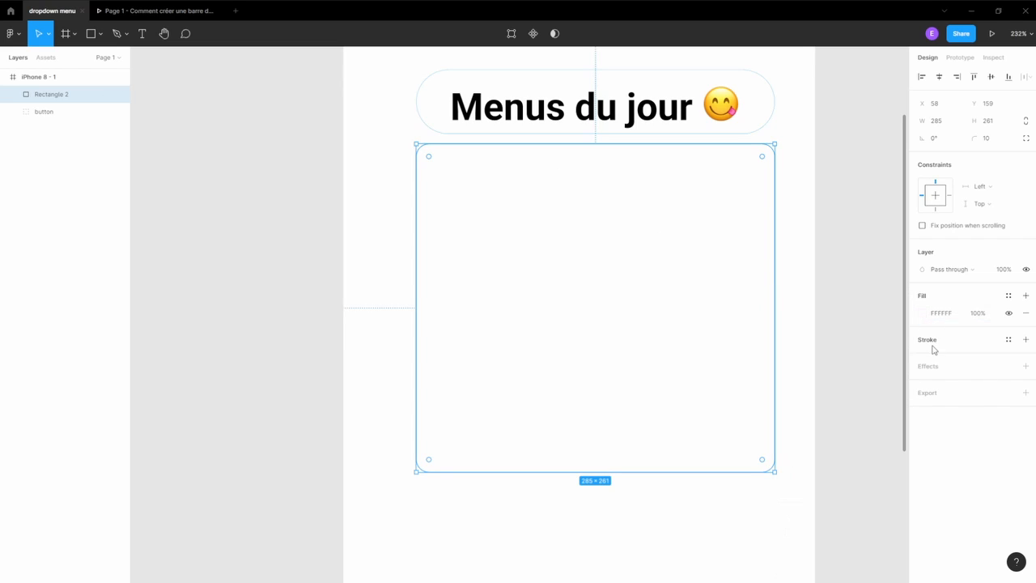
Add a stroke to the white rectangle in the document's blue, 31B5FF, with a width of 0.2.
left_click(929, 340)
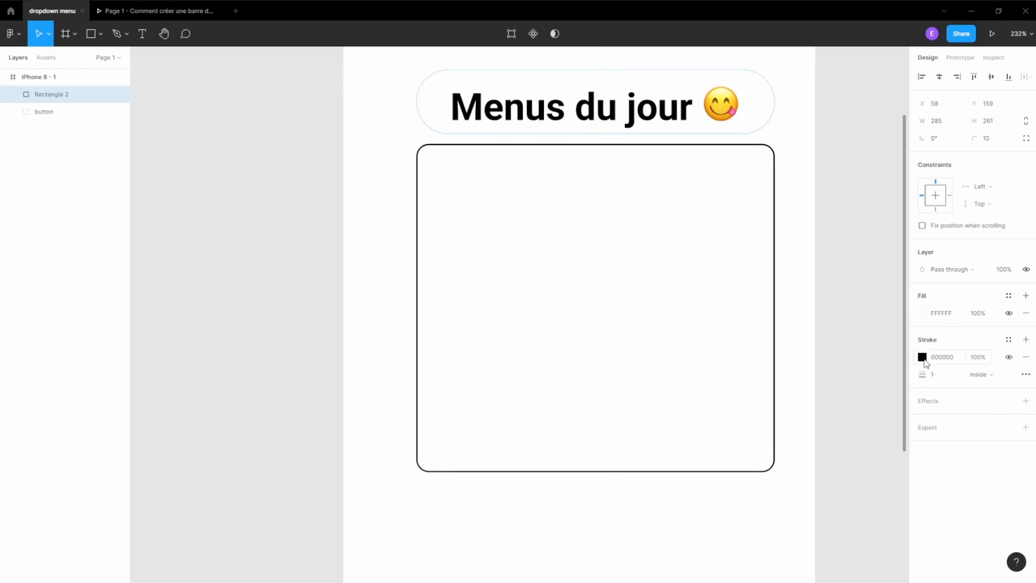
left_click(927, 356)
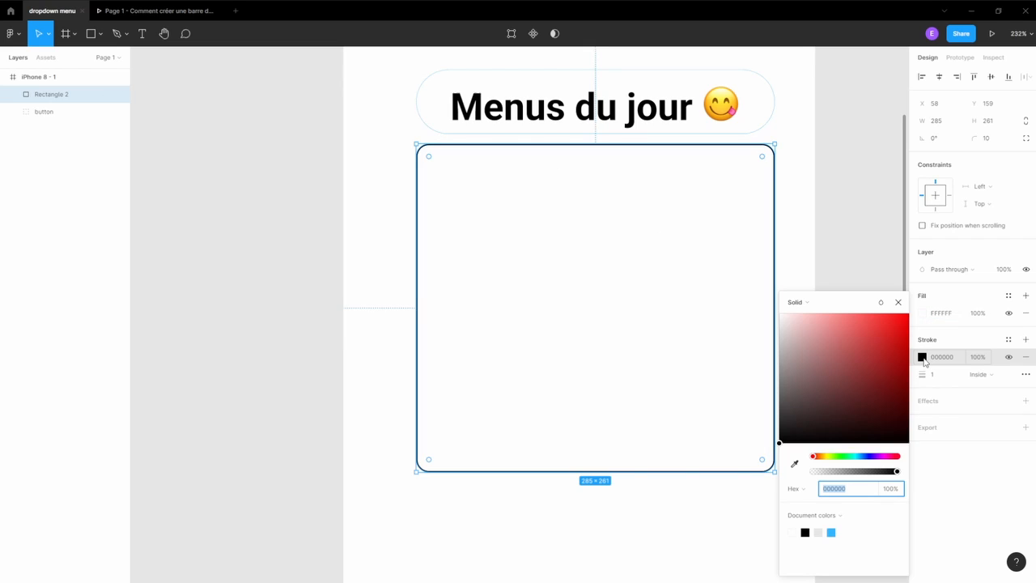
left_click(831, 531)
left_click(942, 377)
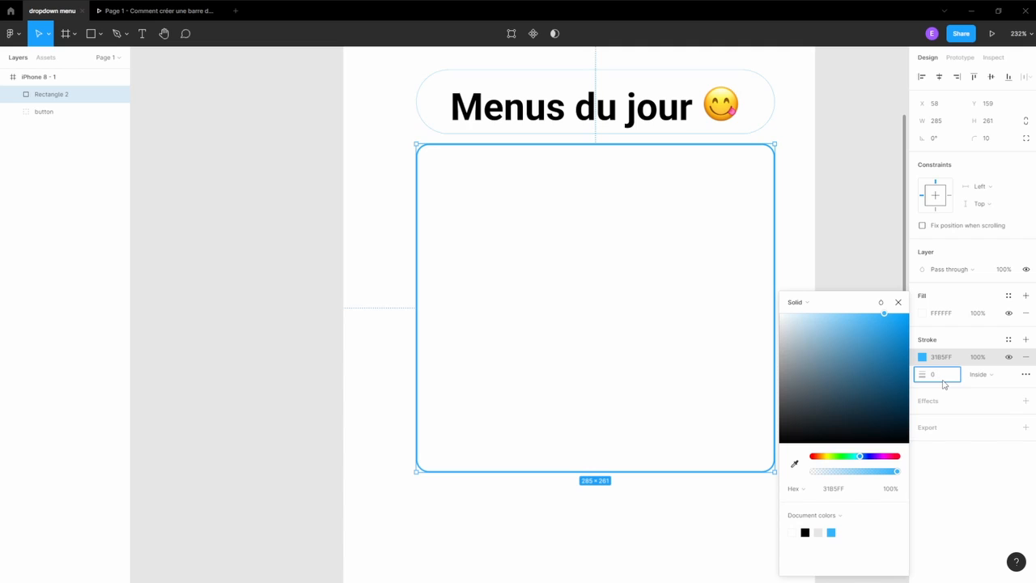
key("Return")
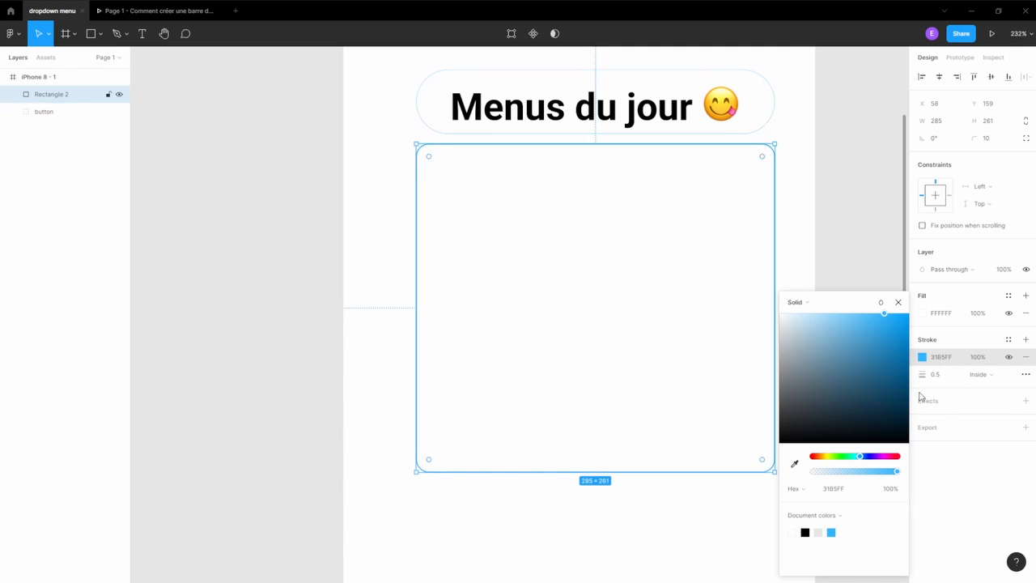
left_click(950, 379)
left_click(950, 379)
key("Return")
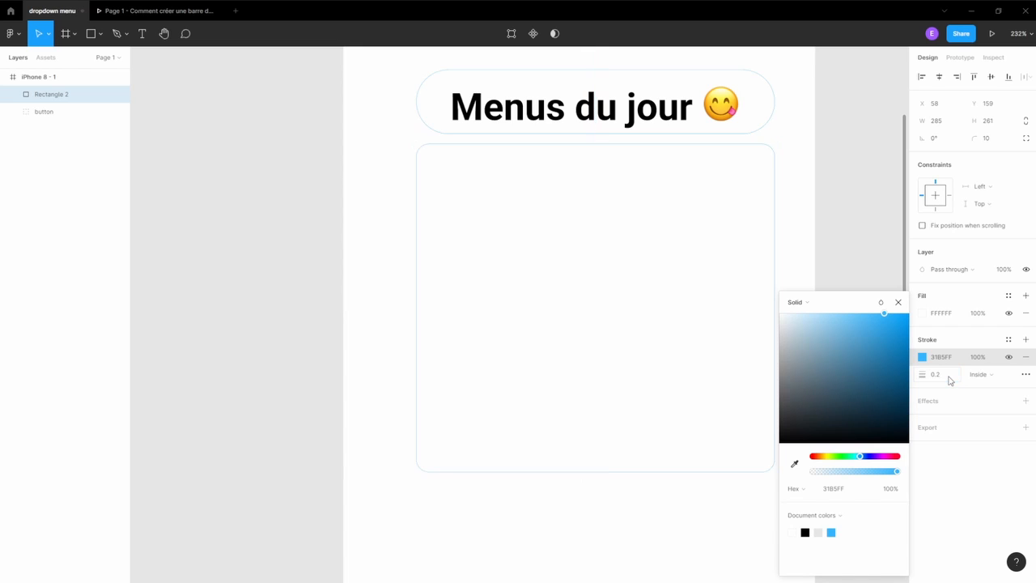
left_click(801, 221)
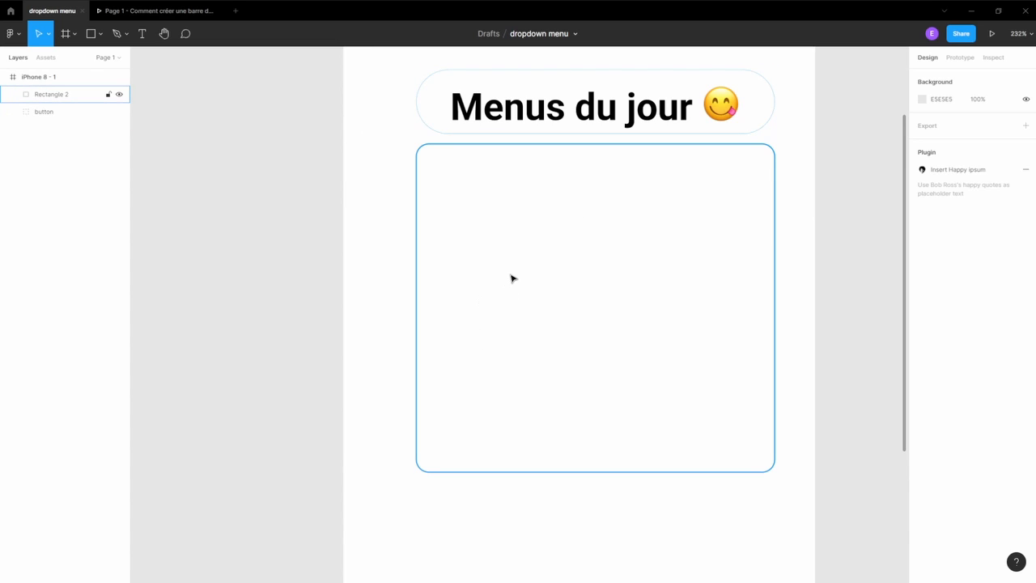
Add a text box about 232 × 52 near the top of the lower rectangle with the text "Riz Viande 🍗".
scroll(512, 278, "down", 2)
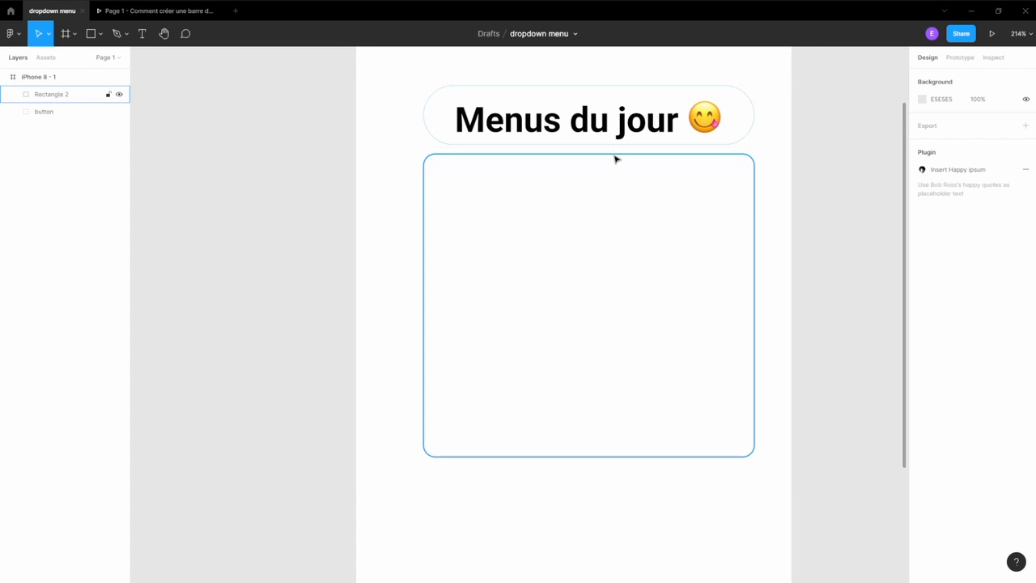
left_click(142, 36)
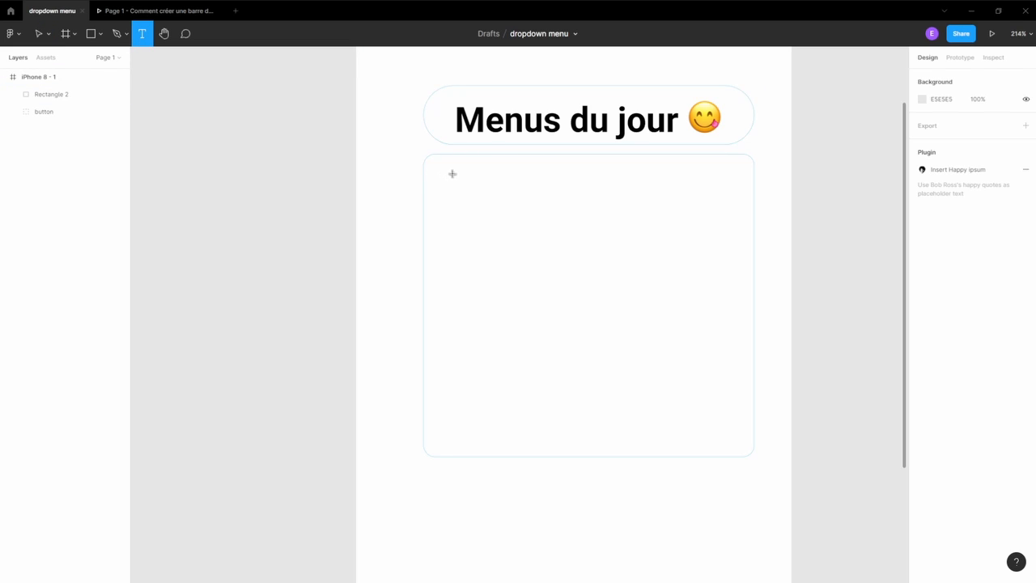
left_click_drag(445, 170, 715, 231)
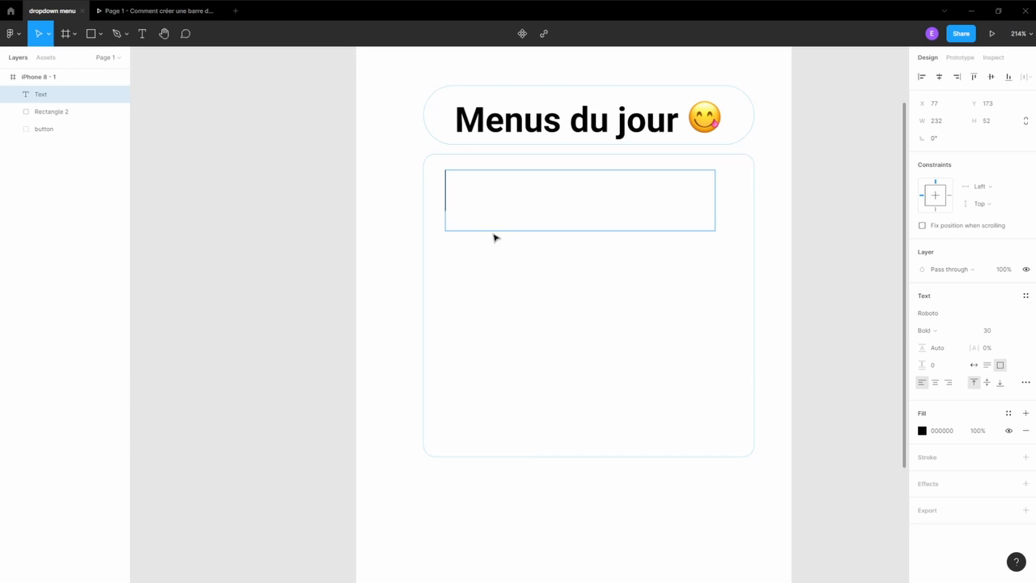
type("Riz Viande 🍗")
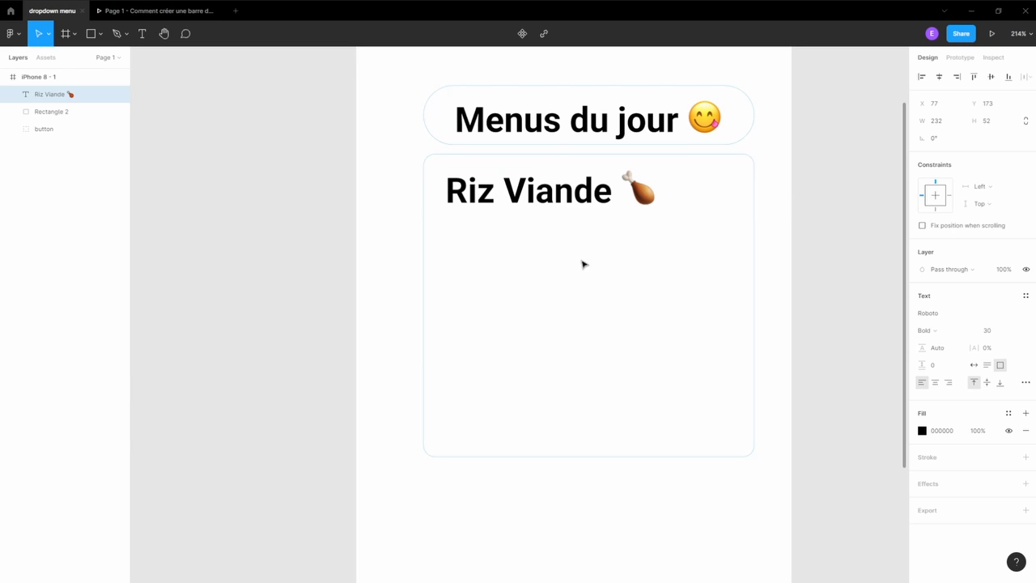
left_click(506, 204)
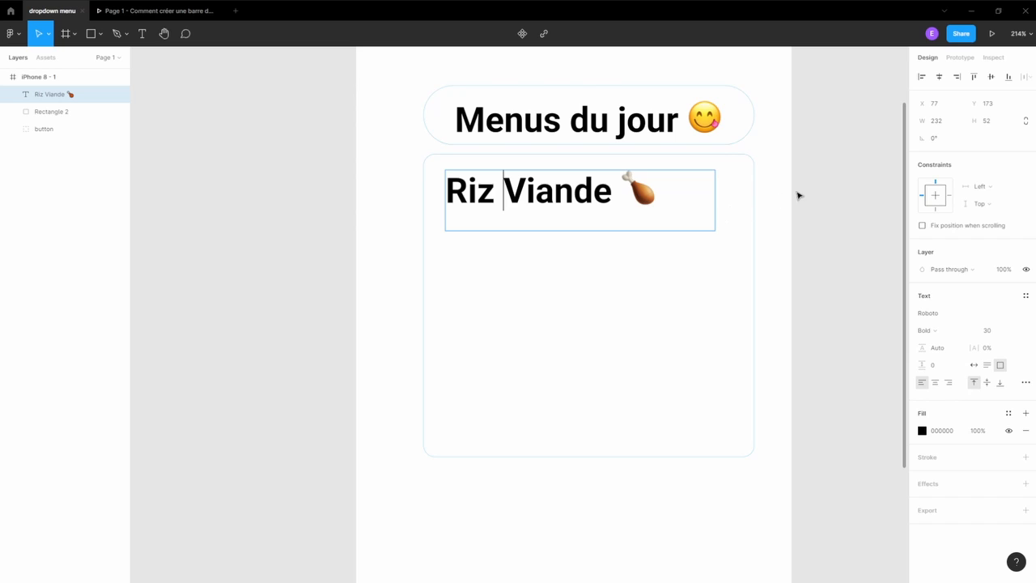
key("Escape")
Reduce the "Riz Viande 🍗" text box height to 30 and add a copy just below it reading "YASSA 🍖".
mouse_move(585, 231)
left_mouse_down()
mouse_move(582, 202)
mouse_move(572, 243)
left_mouse_up()
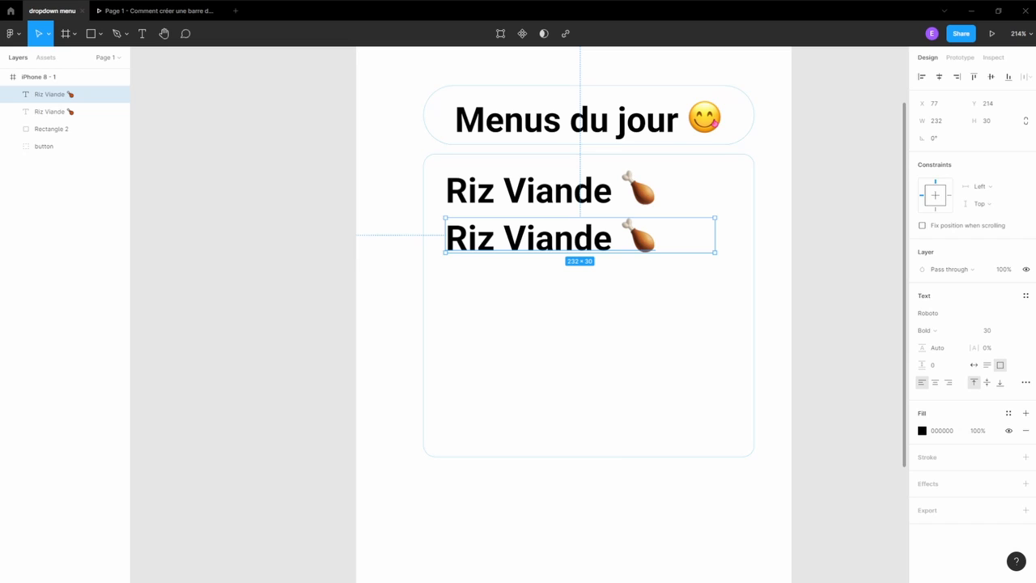
double_click(519, 242)
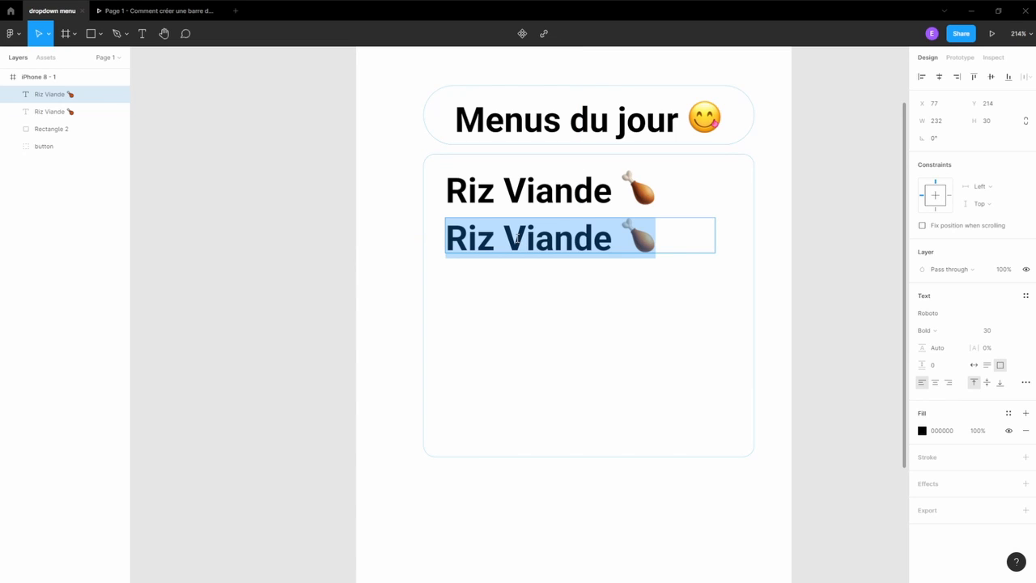
type("YASSA 🍖")
key("Escape")
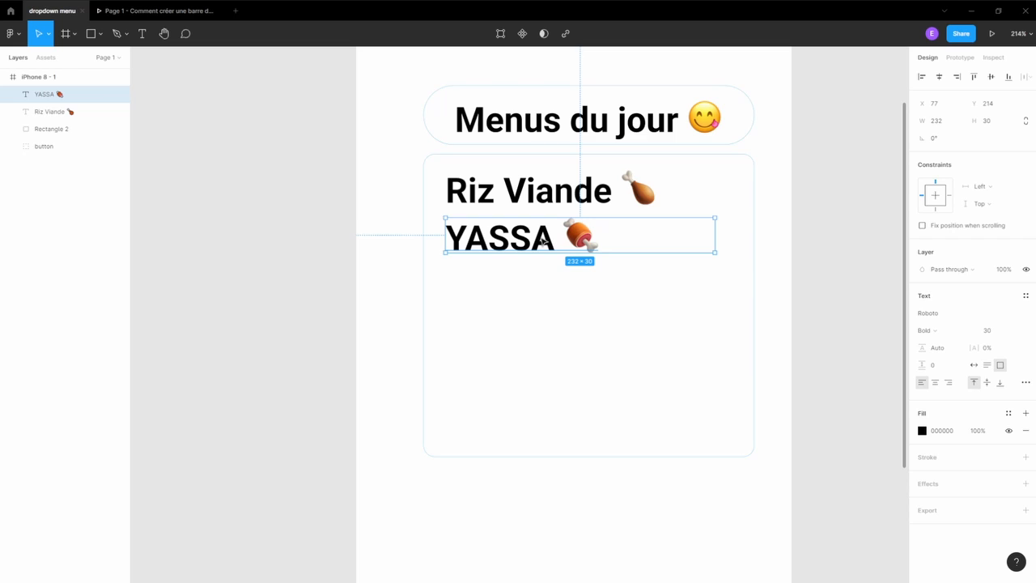
Duplicate the "YASSA 🍖" text just below it at Y 255 and change the copy's text to "COUSCOUS 🍲".
left_click_drag(542, 241, 544, 289)
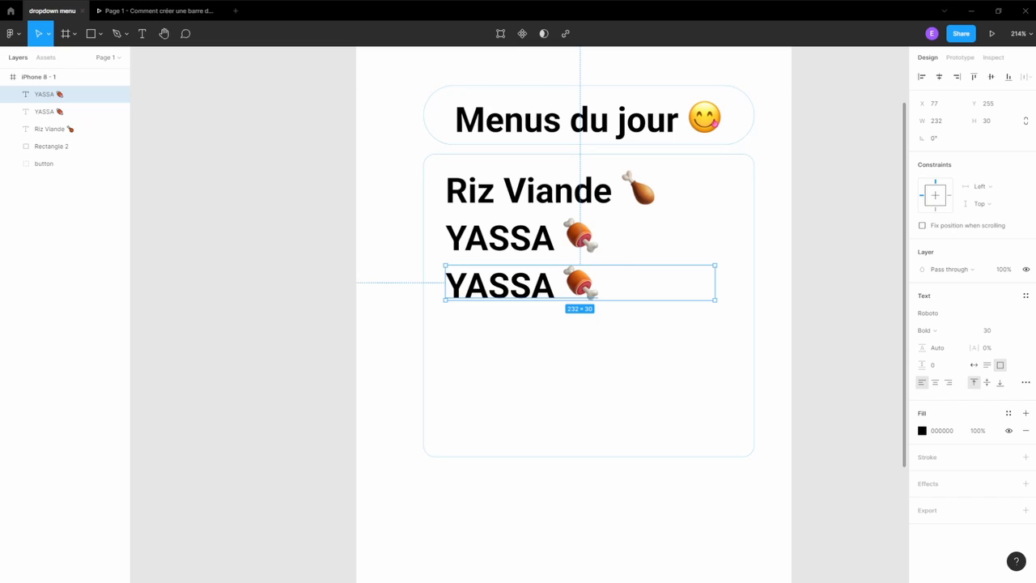
double_click(497, 281)
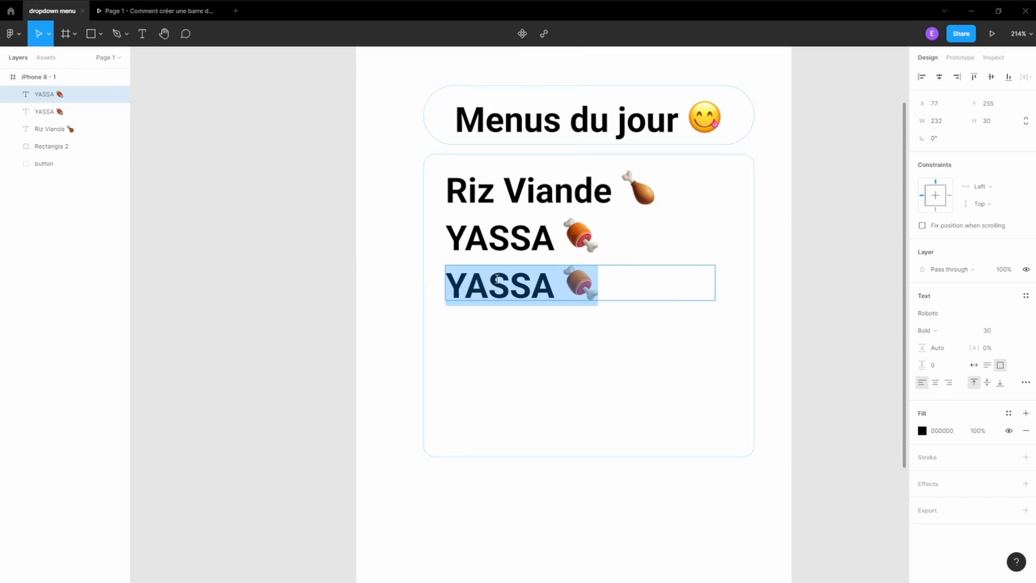
type("COUSCOUS 🍲")
key("Escape")
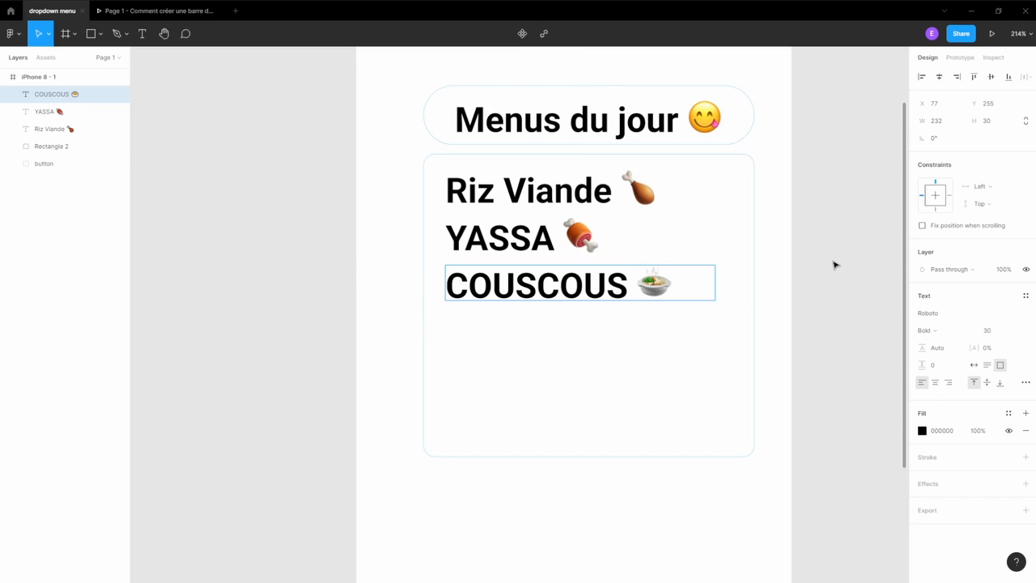
Duplicate the "COUSCOUS 🍲" text just below it at Y 296 and change the copy's text to "NDOLÈ 🍝".
left_click(565, 284)
left_click_drag(564, 283, 552, 331)
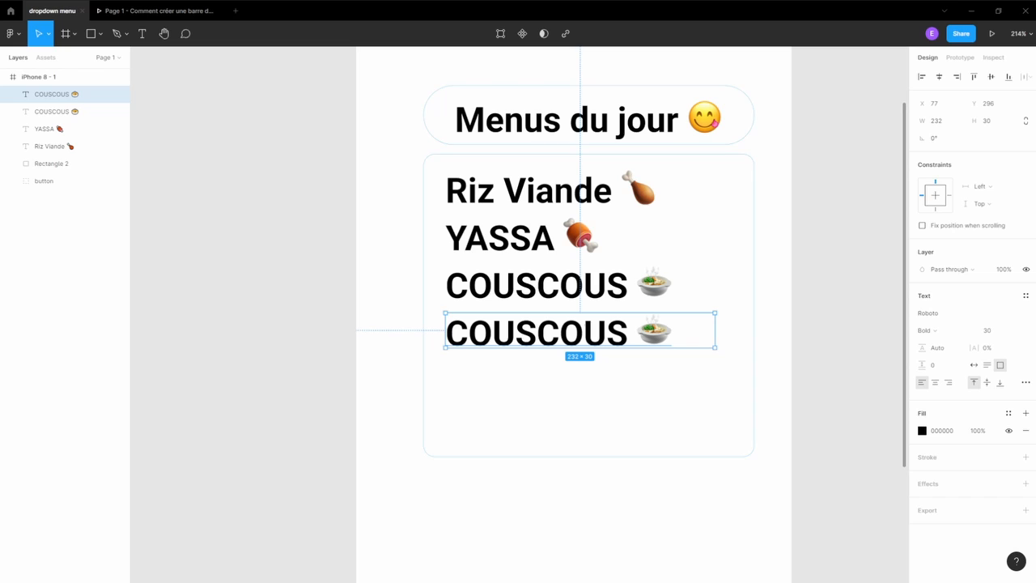
double_click(496, 335)
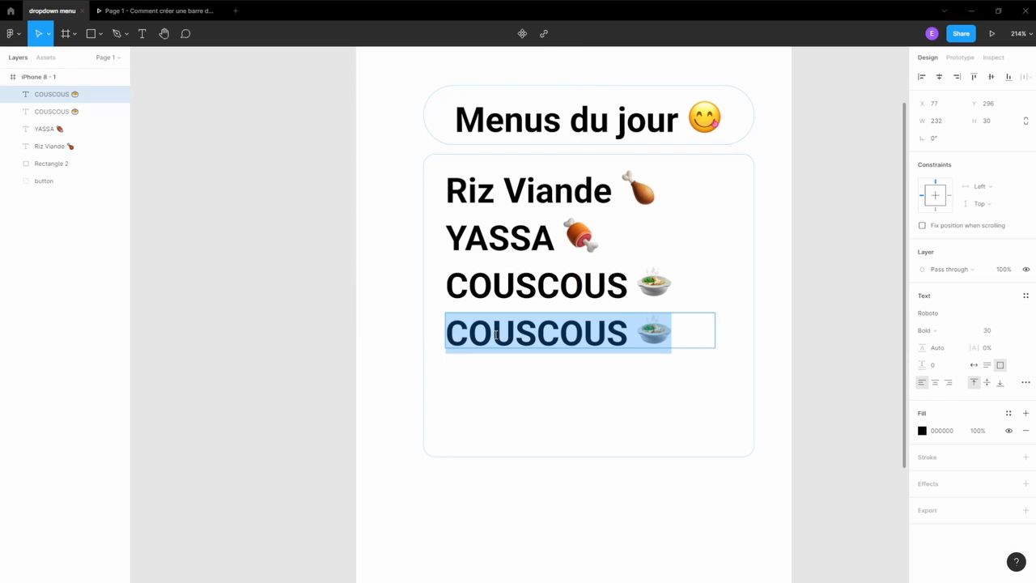
type("NDOLÈ 🍝")
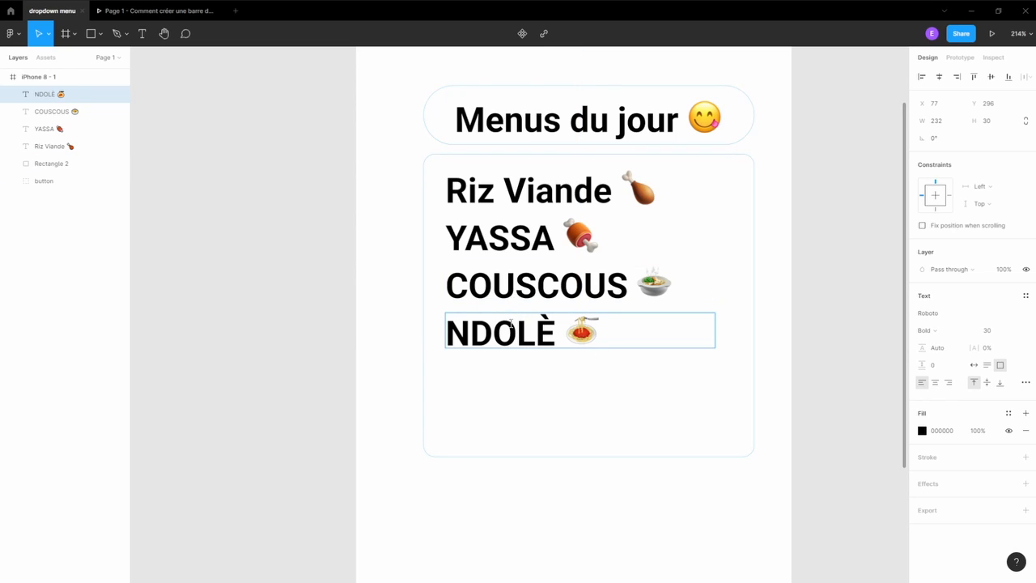
key("Escape")
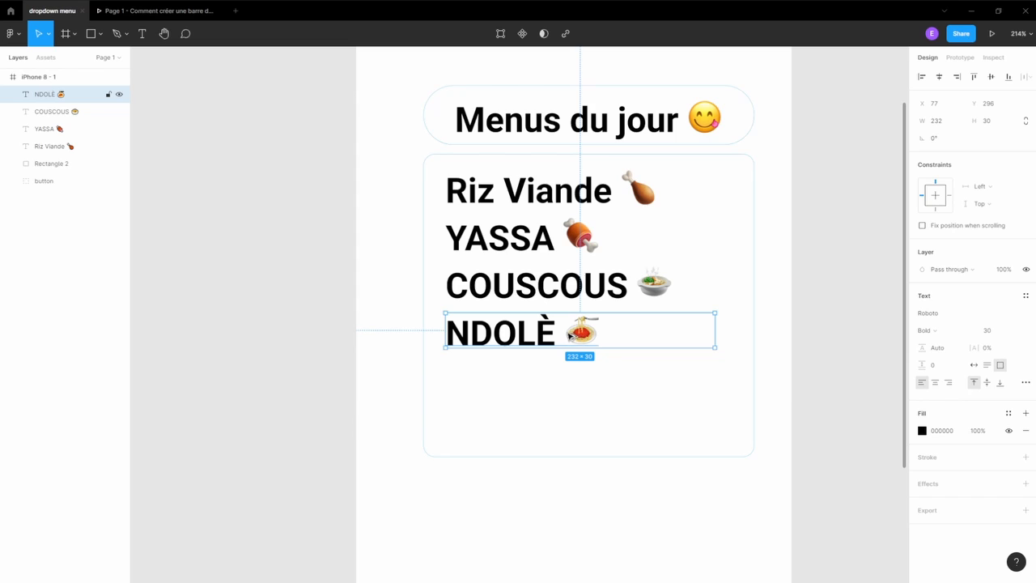
Duplicate the "NDOLÈ 🍝" text just below it at Y 337 and change the copy's text to "THIÉBOUDIENNE 🥘".
left_click_drag(569, 335, 570, 384)
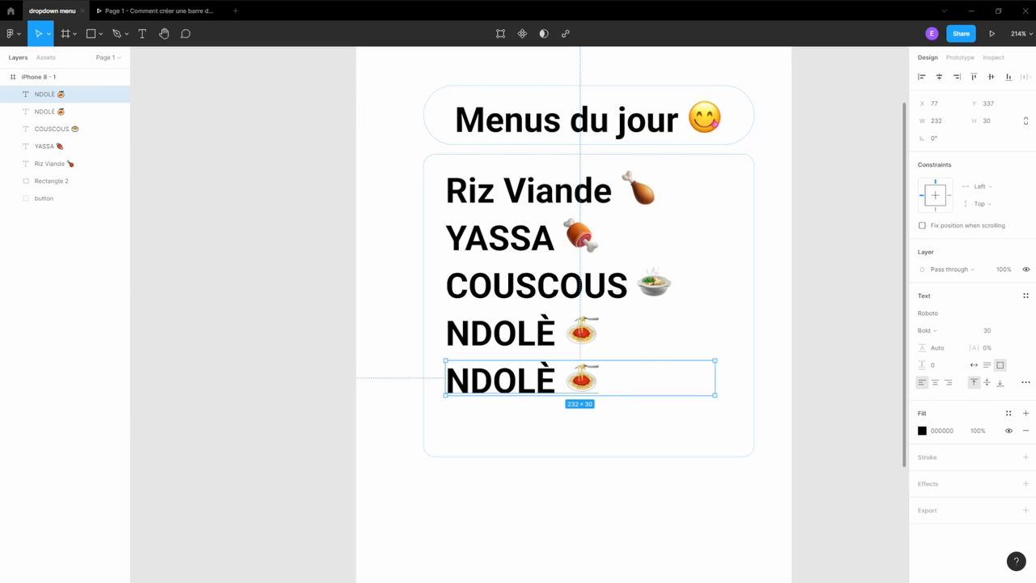
double_click(522, 374)
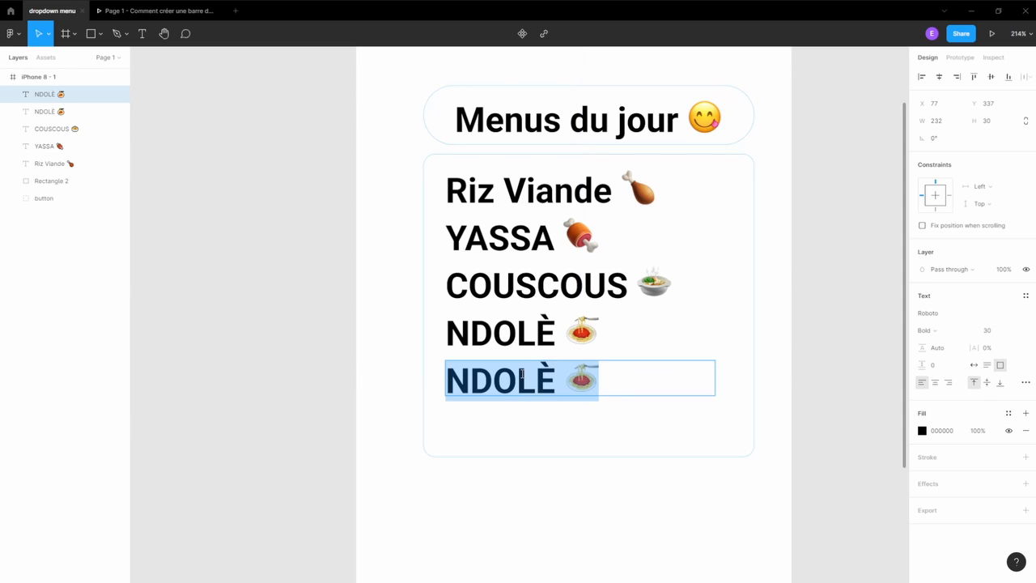
type("THIÉBOUDIENNE 🥘")
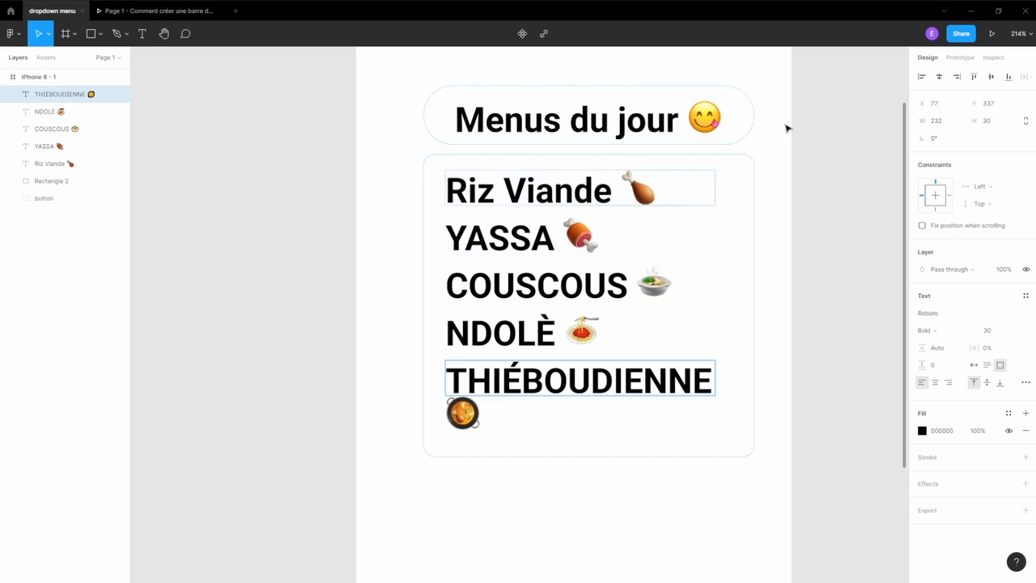
key("Escape")
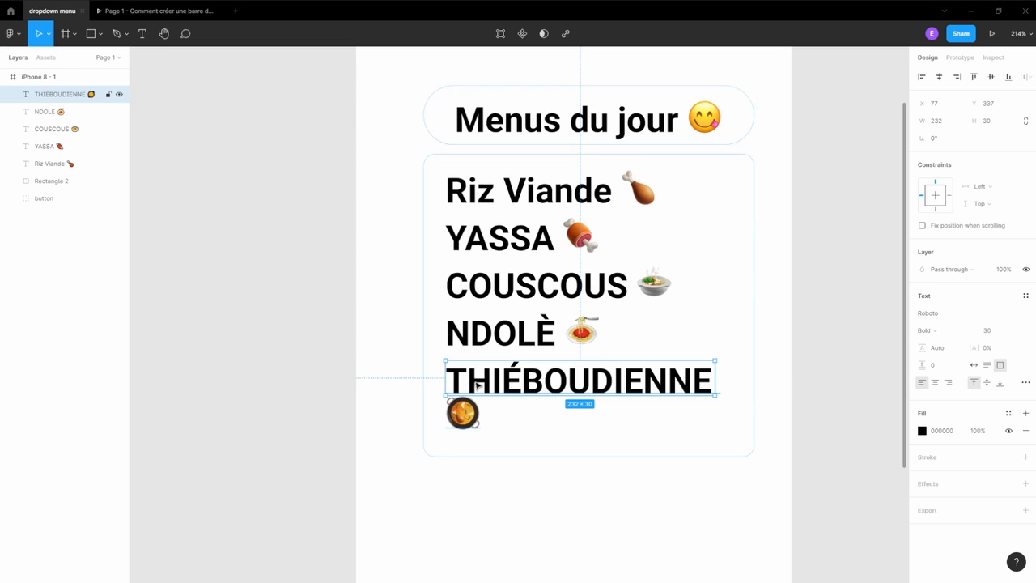
Widen the "THIÉBOUDIENNE 🥘" text box to about 283 and set its font size to 28.
left_click_drag(716, 379, 775, 380)
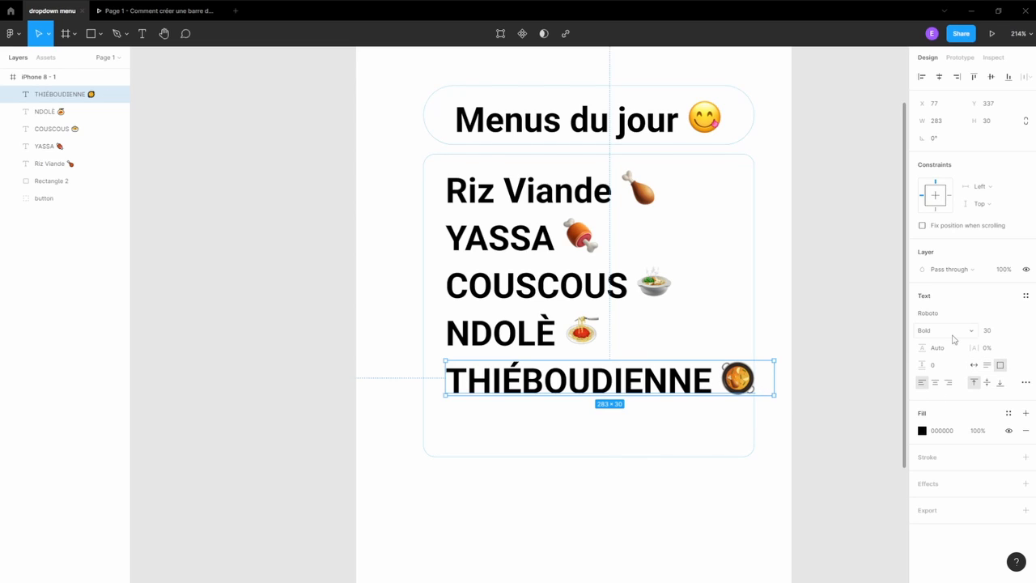
left_click(990, 331)
key("Return")
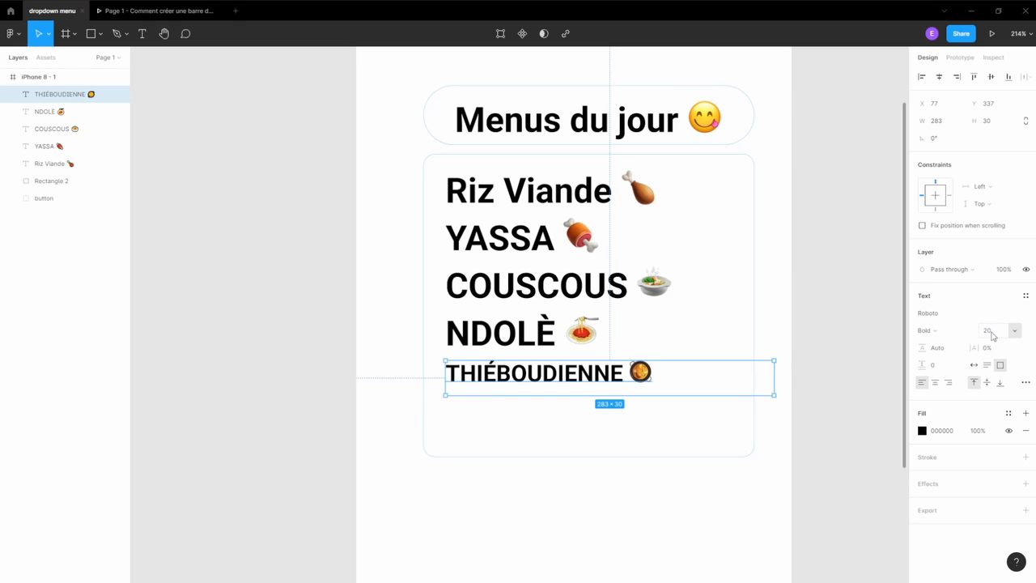
left_click(991, 331)
type("28")
key("Return")
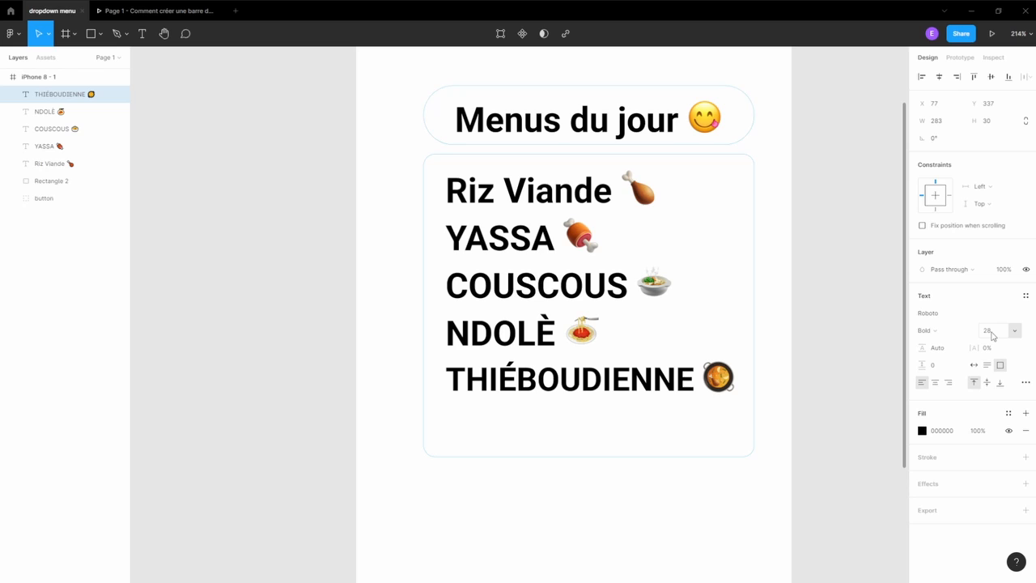
Set the font size of the NDOLÈ, COUSCOUS, YASSA and Riz Viande texts together to 28.
left_click(536, 340)
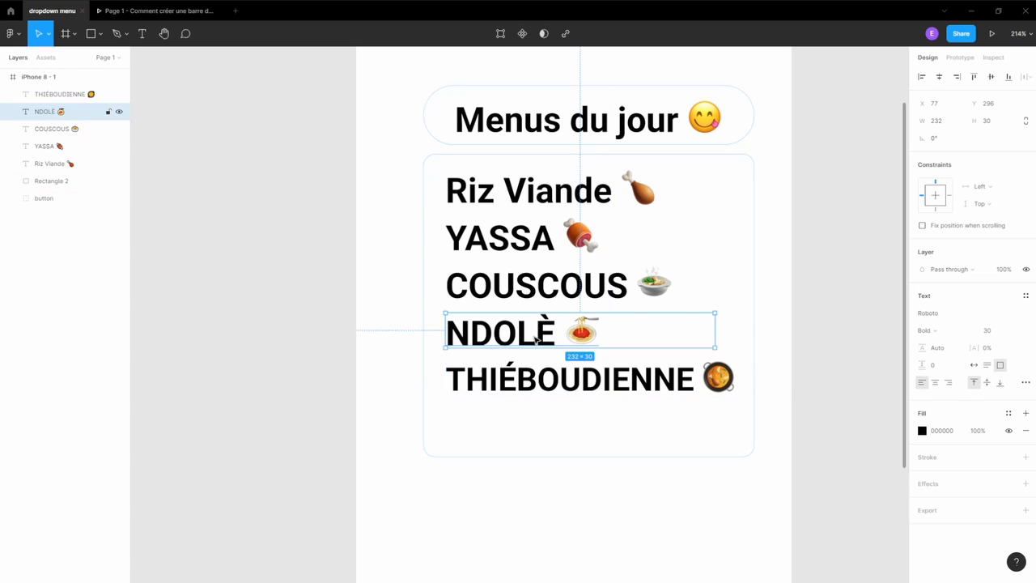
left_click(524, 290, "shift")
left_click(515, 237, "shift")
left_click(503, 186, "shift")
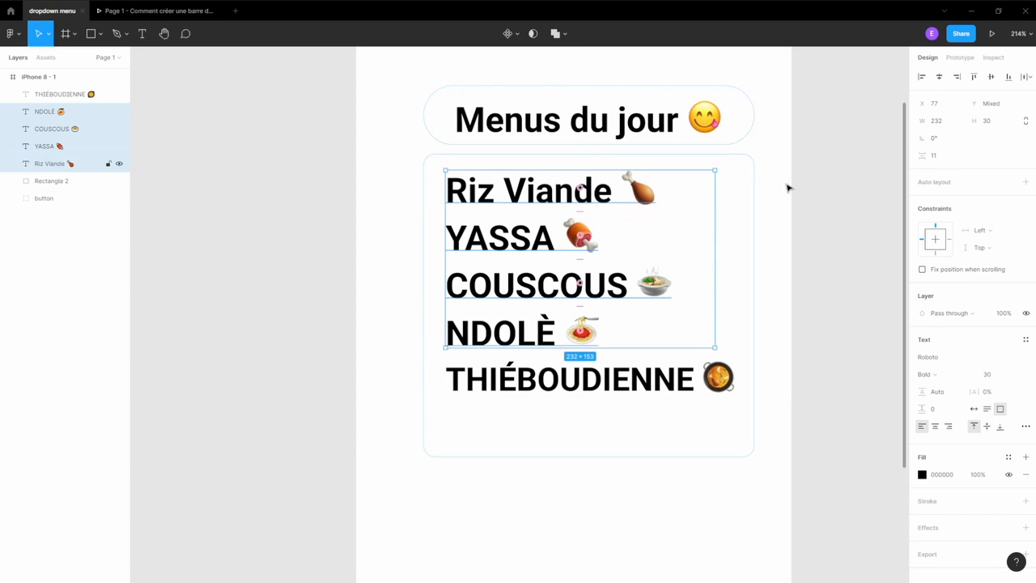
left_click(990, 375)
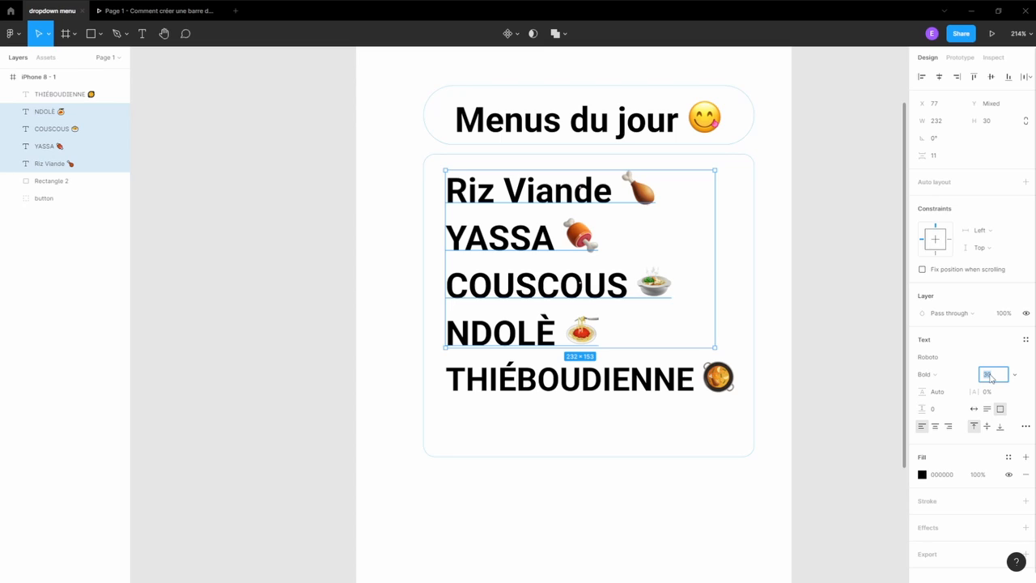
type("28")
key("Return")
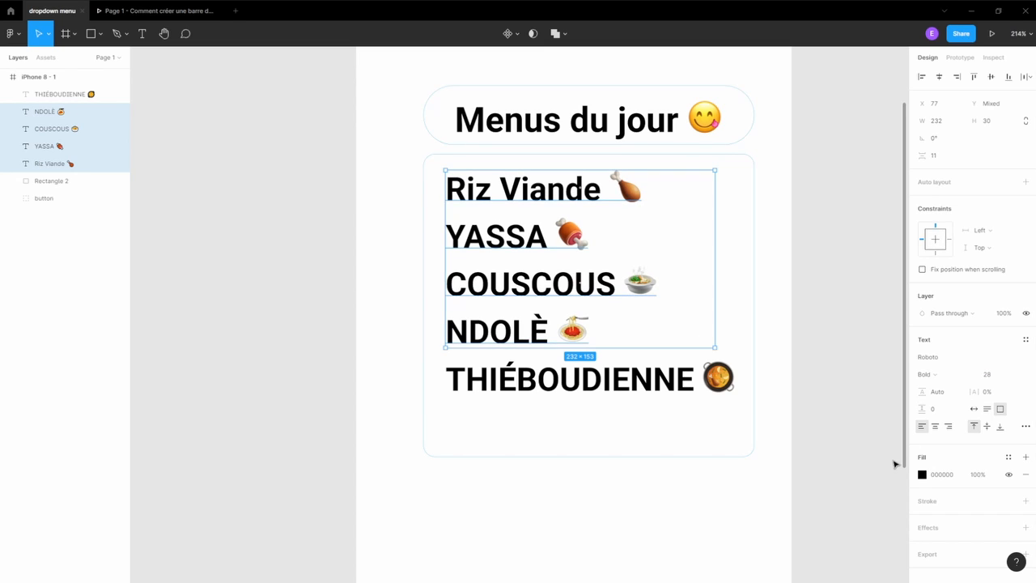
Move the "THIÉBOUDIENNE 🥘" text up slightly, closer to the NDOLÈ line.
left_click(530, 378)
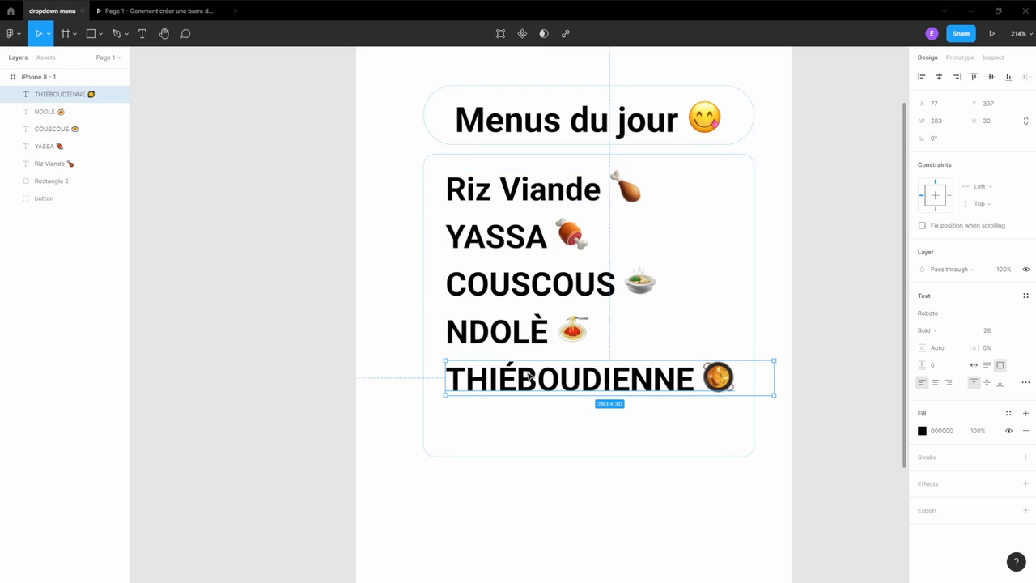
left_click_drag(530, 376, 530, 373)
left_click(820, 350)
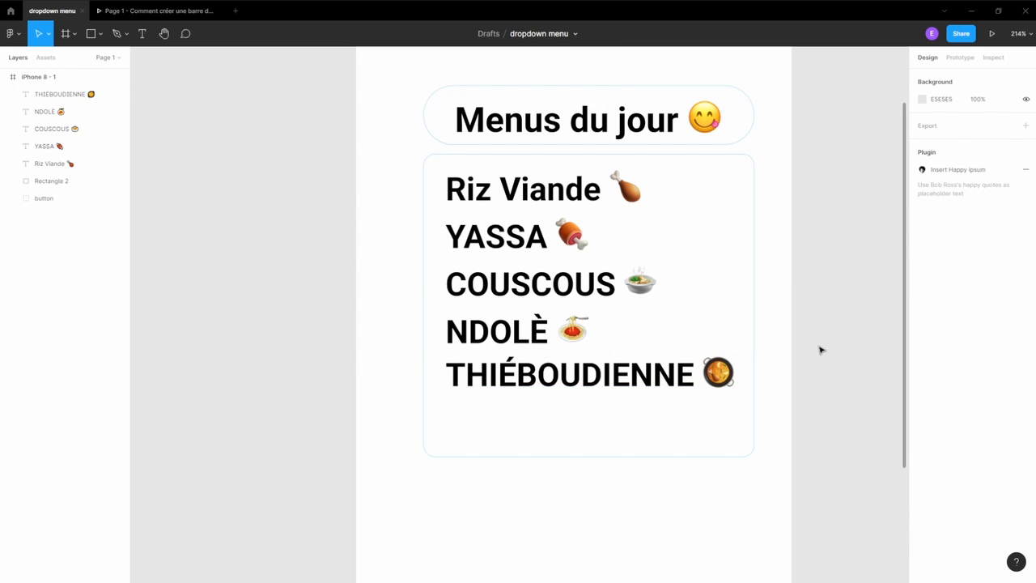
Rename the layer of the white rectangle behind the dishes as "Bg-dropdown".
left_click(520, 190)
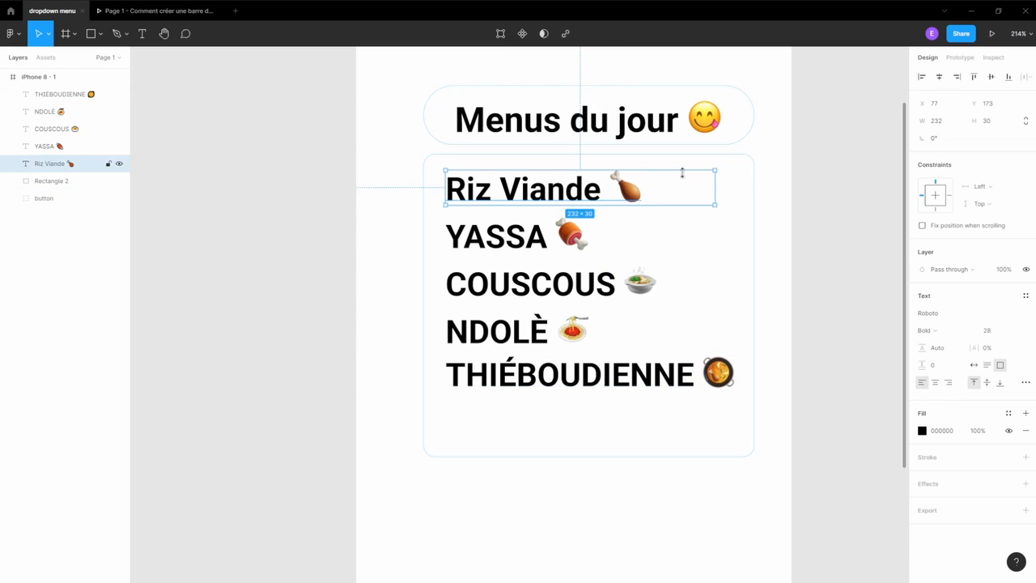
left_click(711, 162, "shift")
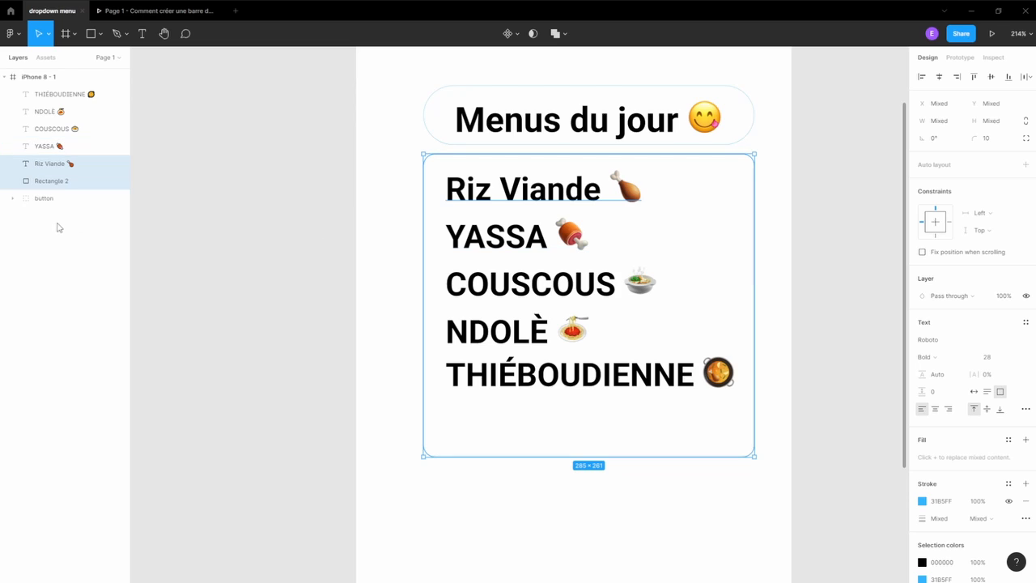
left_click(54, 182)
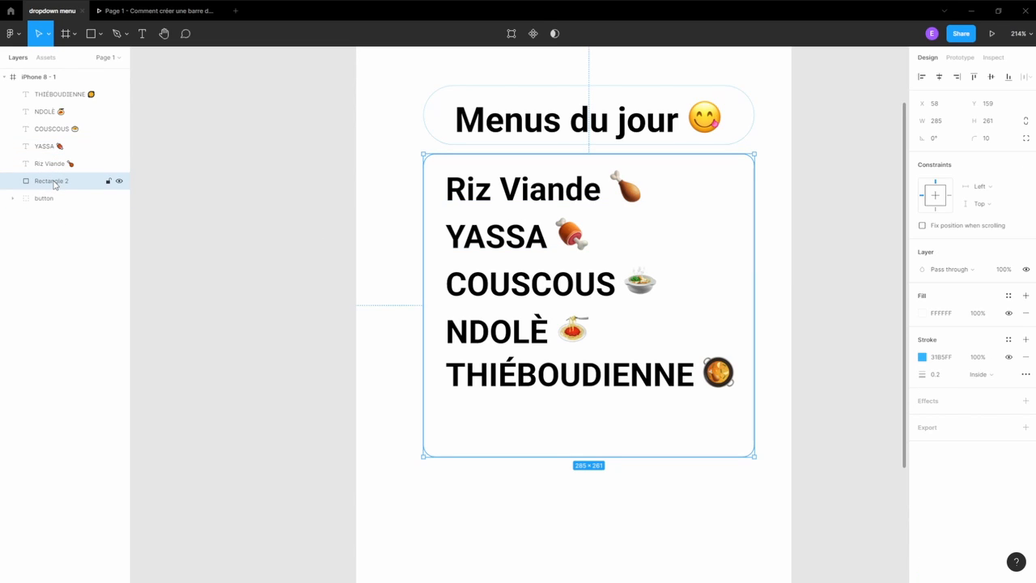
double_click(54, 182)
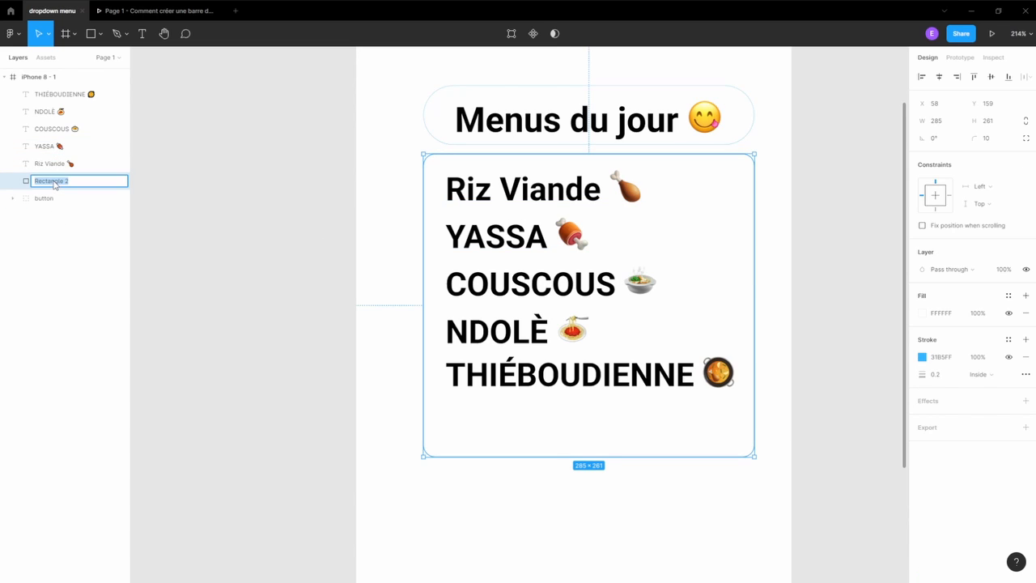
type("Bg-dropdown")
key("Return")
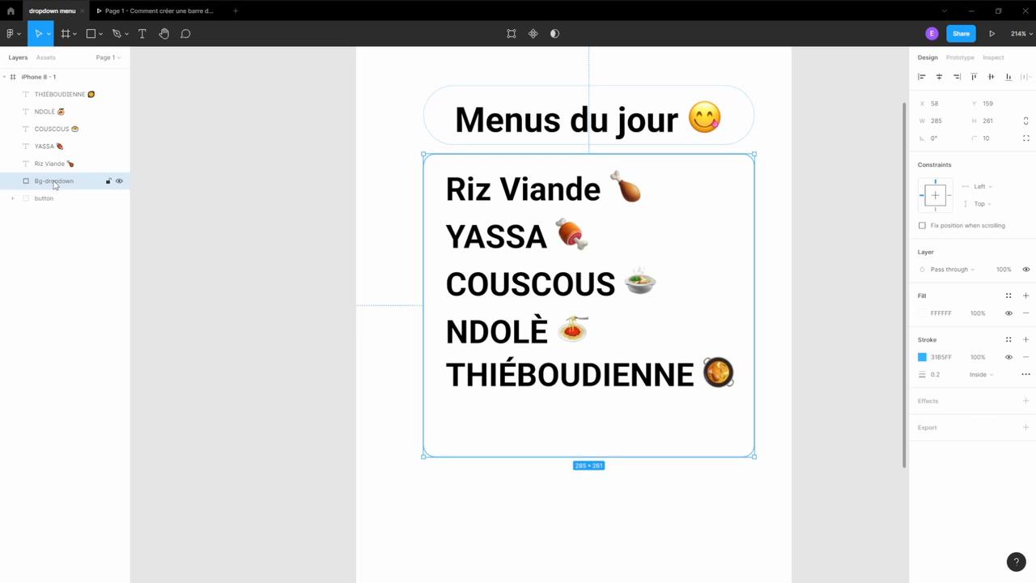
Group the five dish texts with the Bg-dropdown rectangle and name the group "dropdown".
left_click(60, 95, "shift")
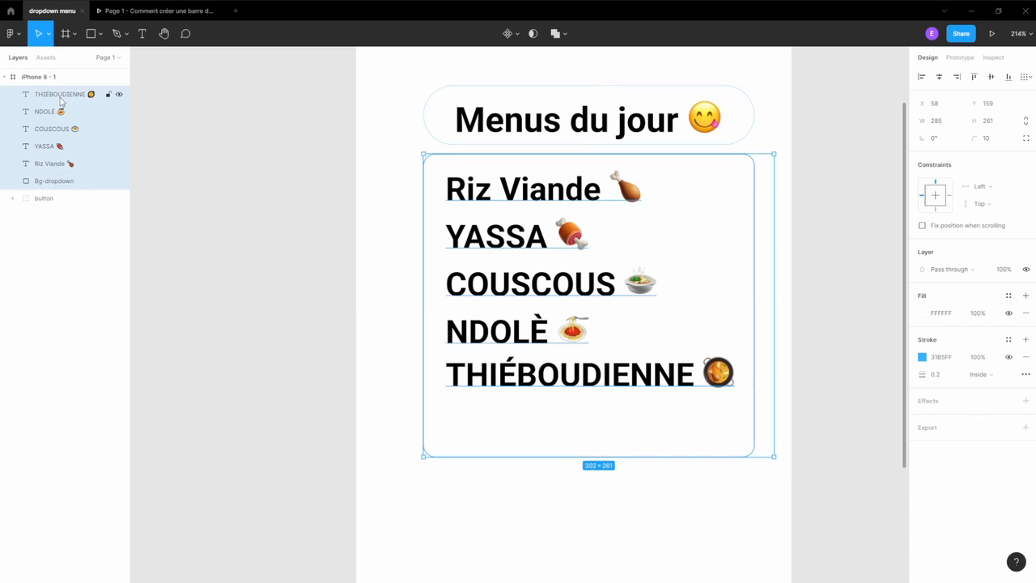
key("ctrl+g")
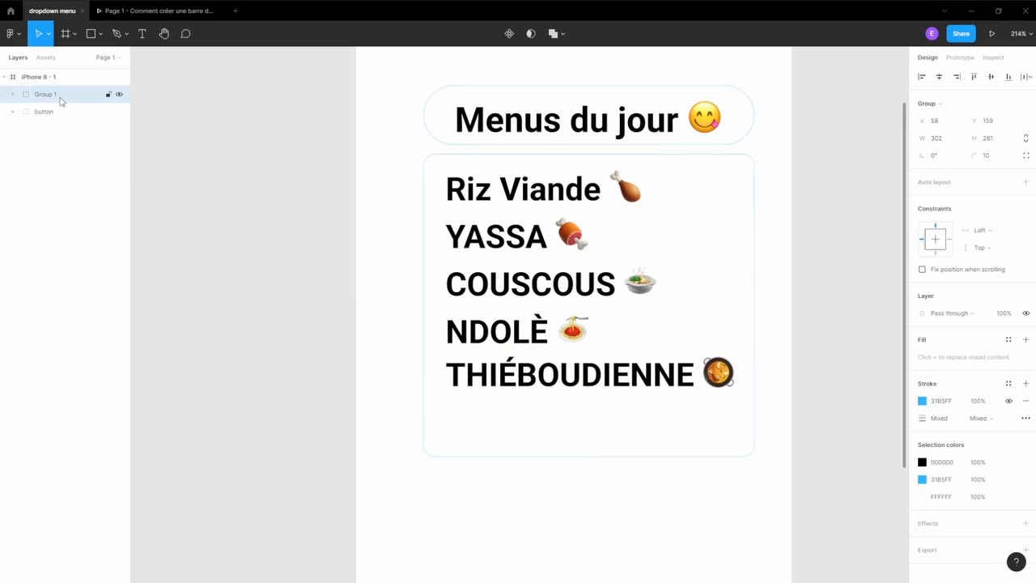
left_click(59, 98)
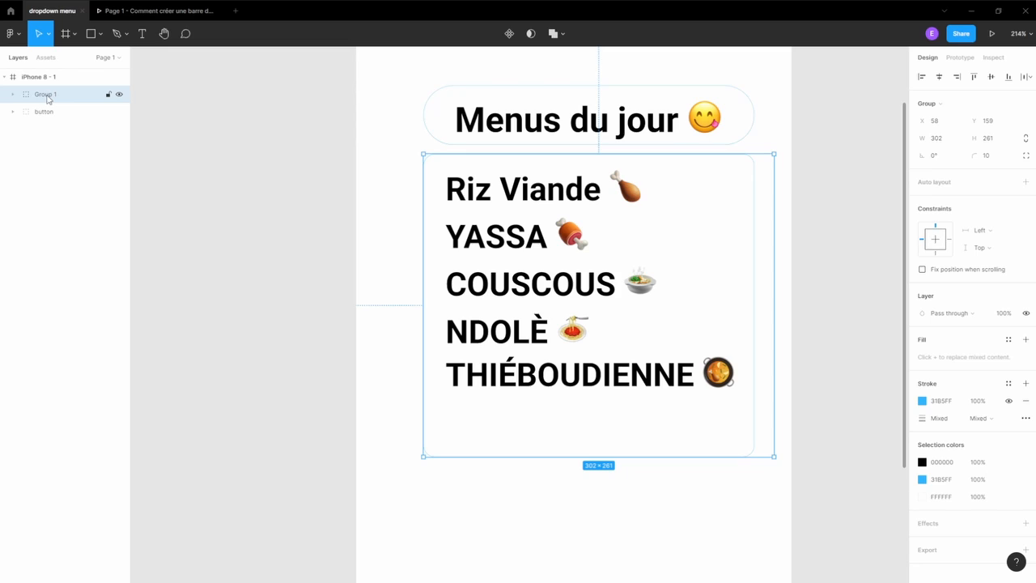
double_click(48, 99)
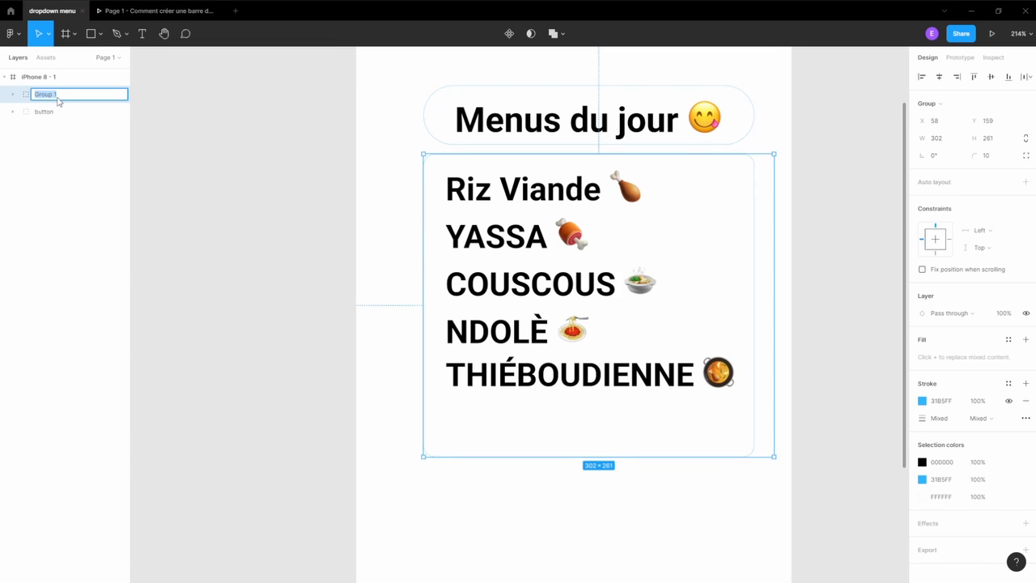
type("dropdown")
key("Return")
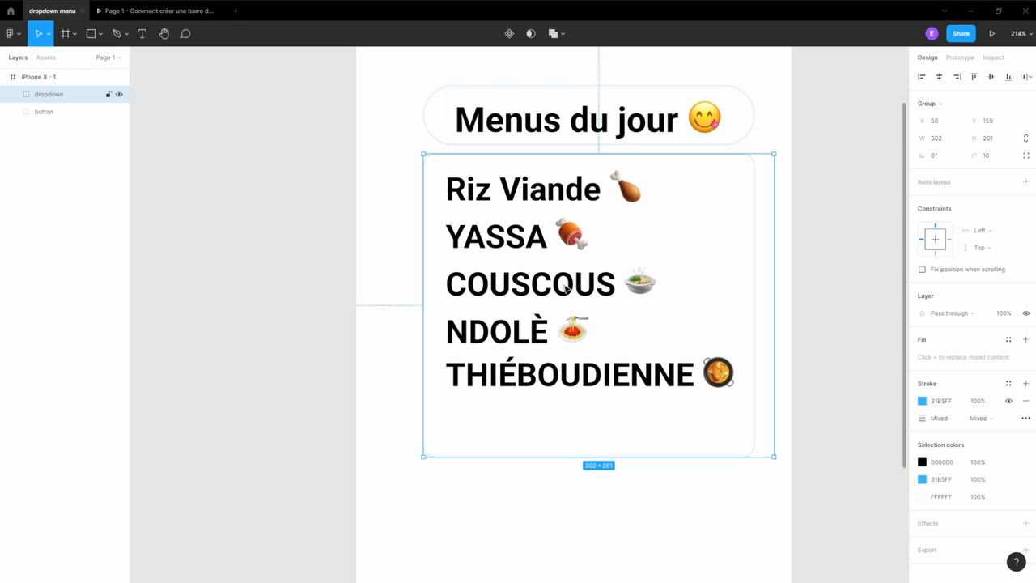
Move the dropdown group out of the iPhone 8 frame onto the empty canvas beside it, at about X -478, Y -300.
left_click_drag(603, 279, 273, 283)
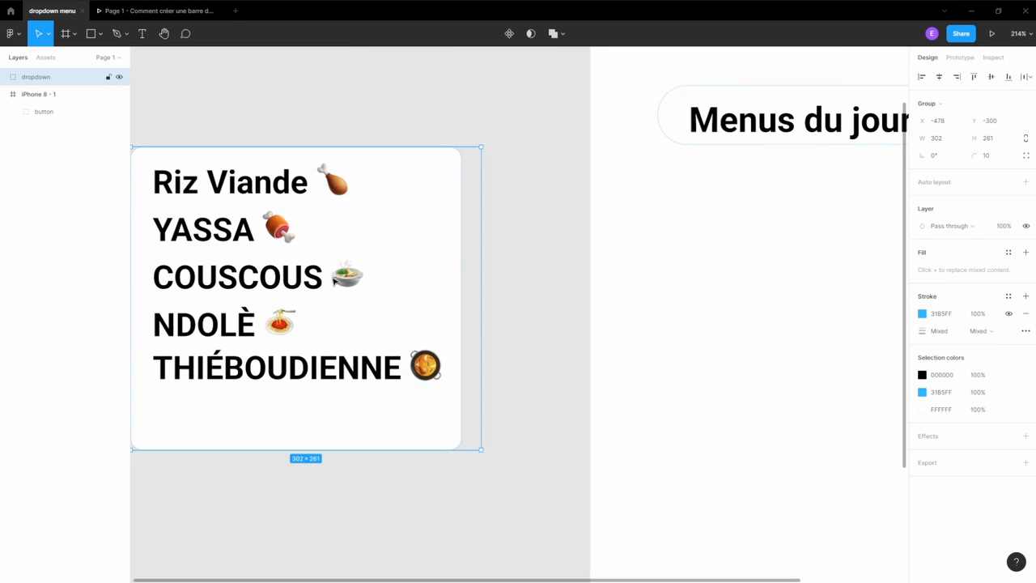
scroll(388, 284, "down", 1)
scroll(388, 284, "down", 1)
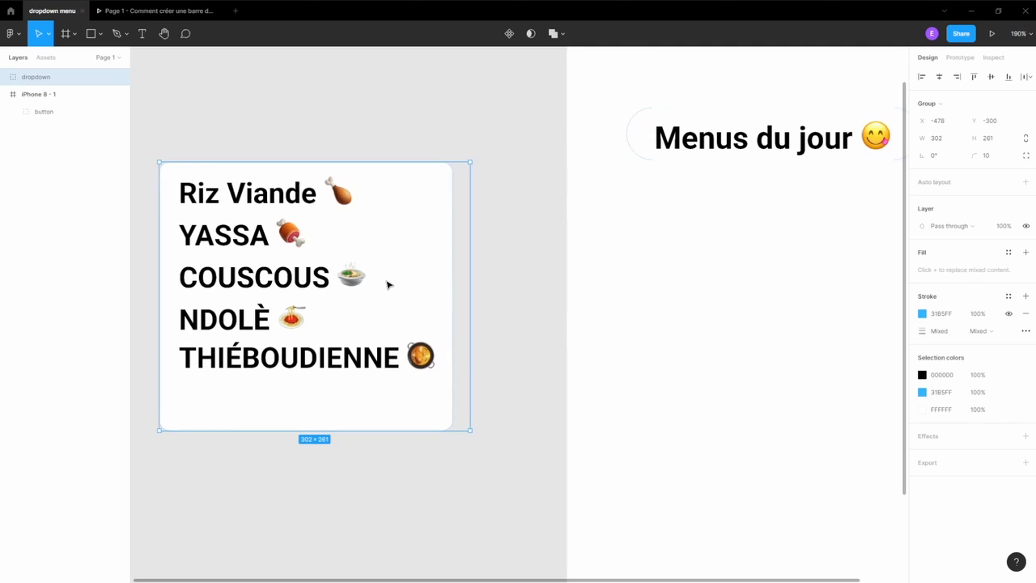
mouse_move(469, 311)
left_mouse_down()
mouse_move(459, 310)
mouse_move(468, 308)
left_mouse_up()
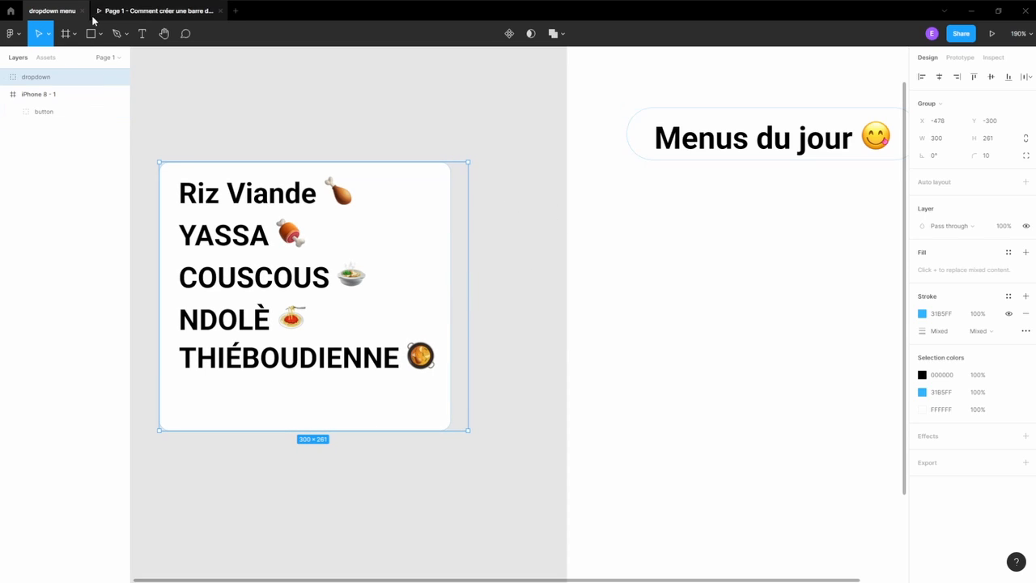
Wrap the dropdown group in its own frame with Frame selection.
left_click(75, 39)
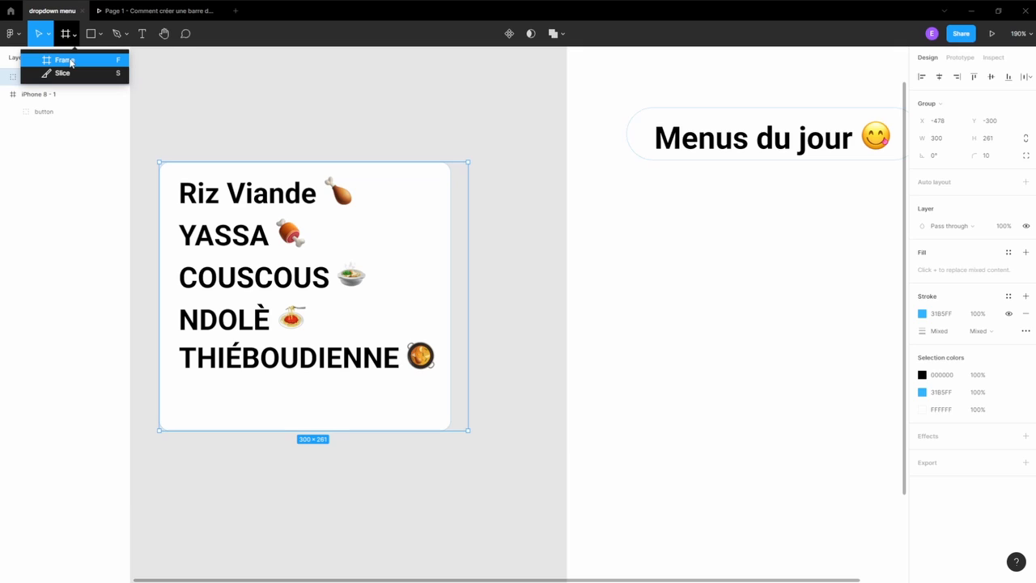
left_click(71, 62)
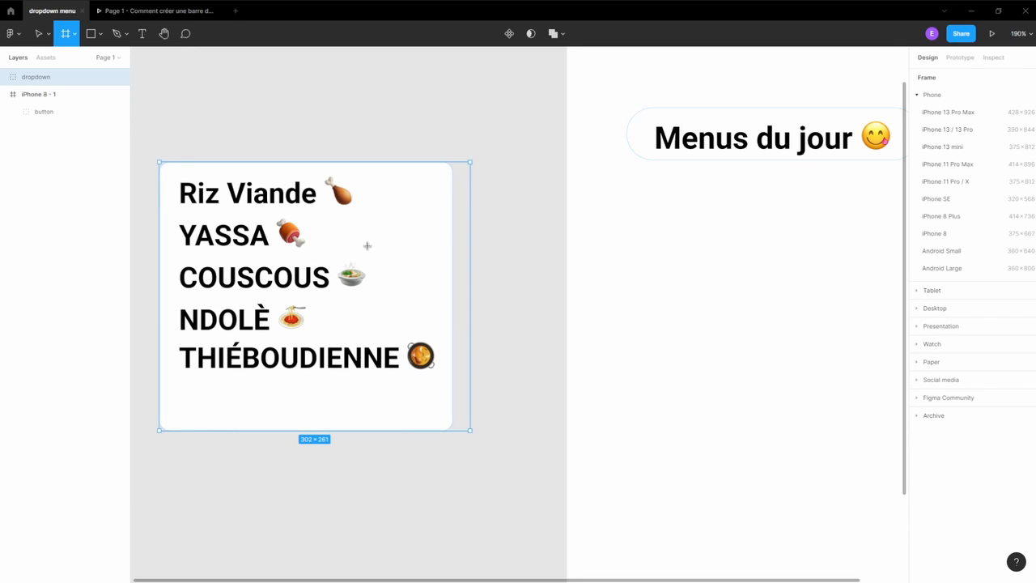
right_click(195, 172)
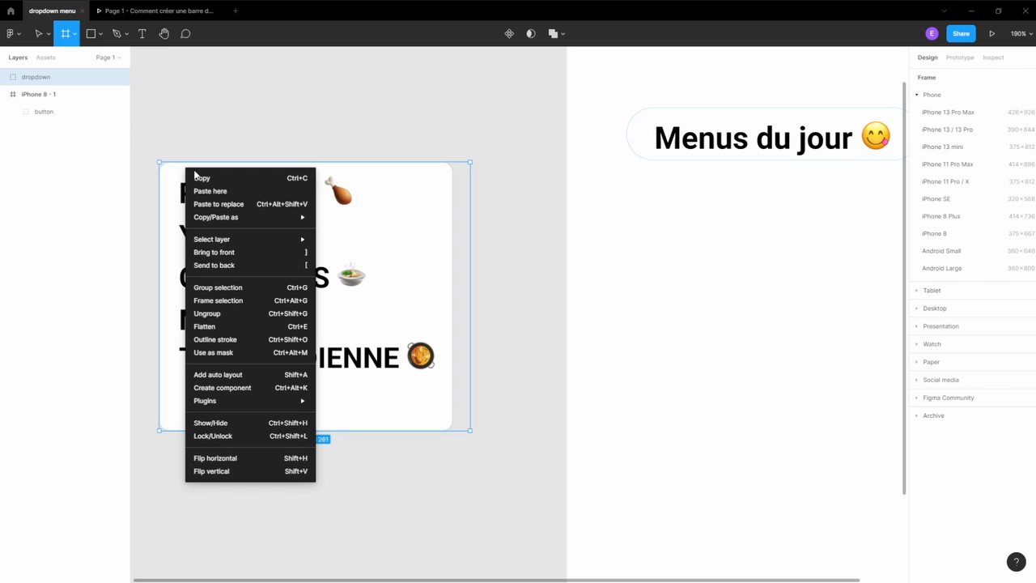
left_click(290, 302)
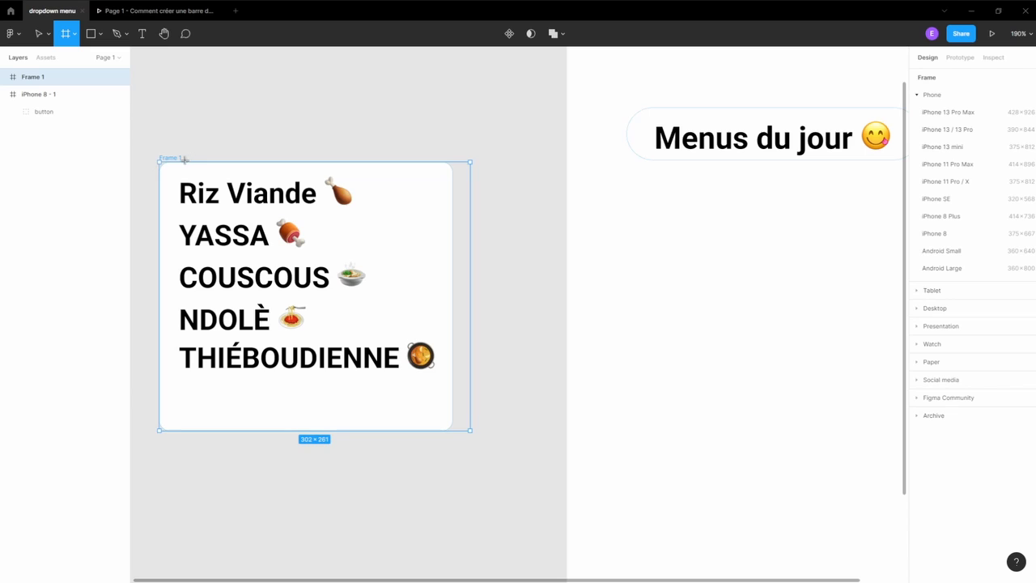
left_click(4, 77)
left_click(5, 78)
scroll(276, 189, "down", 3)
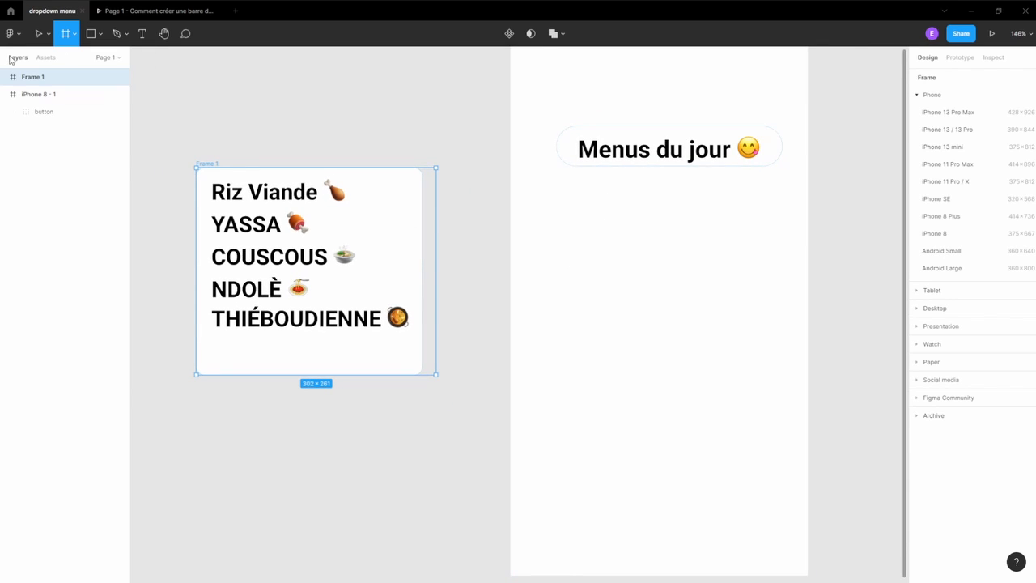
Create a prototype connection from the "Menus du jour" button group to Frame 1, which holds the dish list.
left_click(38, 34)
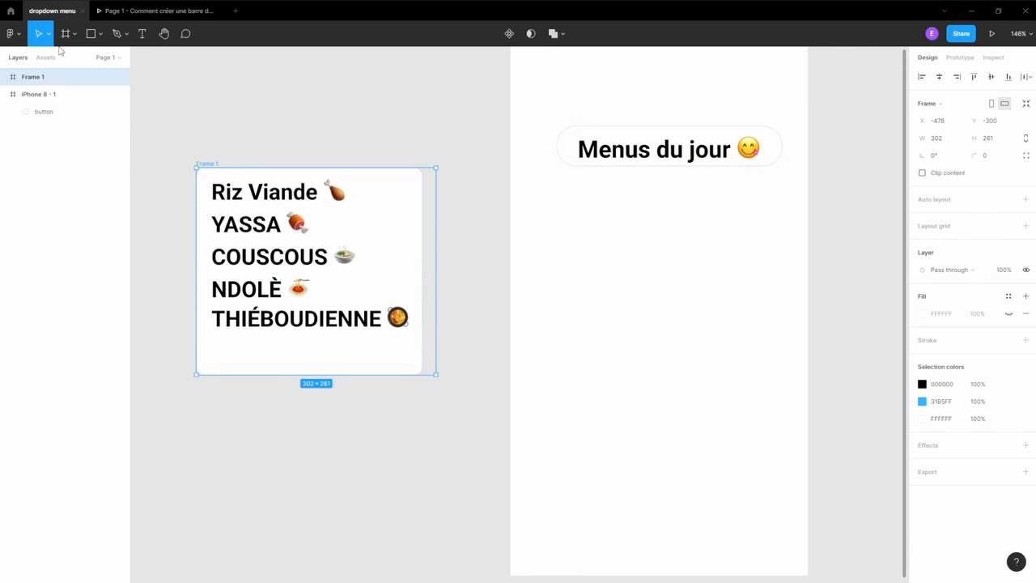
left_click(650, 145)
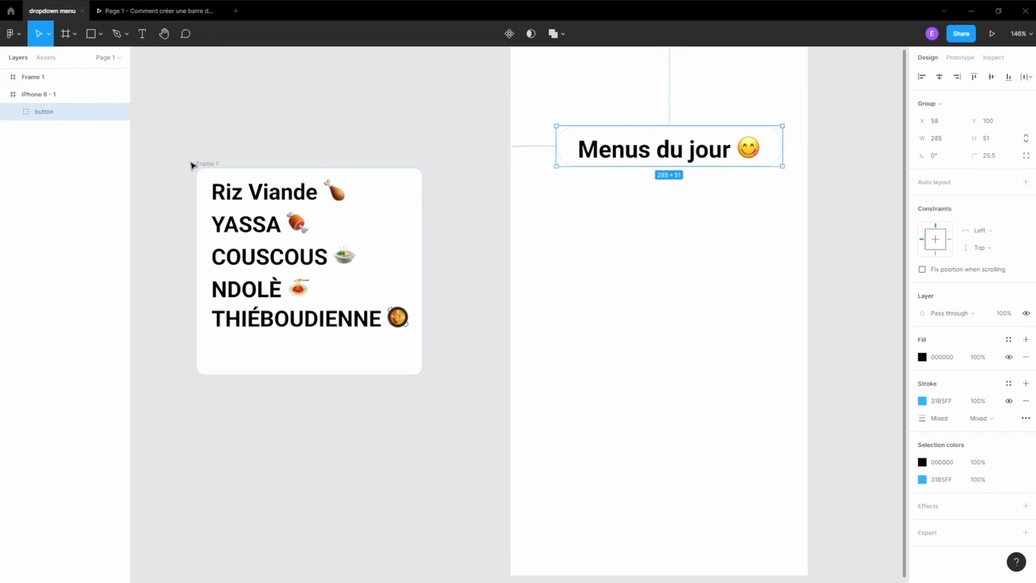
left_click(960, 58)
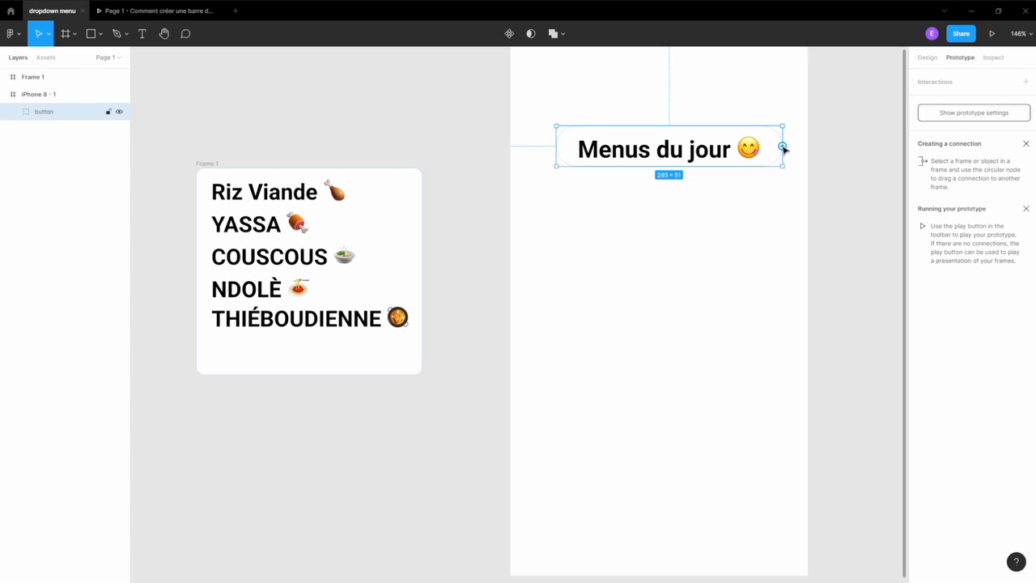
left_click_drag(782, 147, 421, 200)
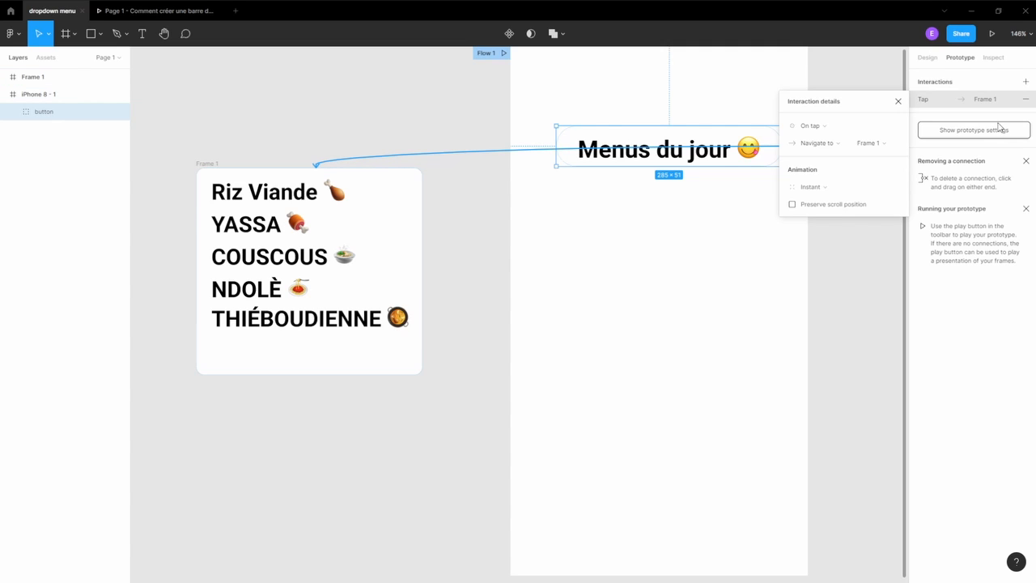
Keep the On tap trigger and set the button's interaction with Frame 1 to Open overlay.
left_click(821, 128)
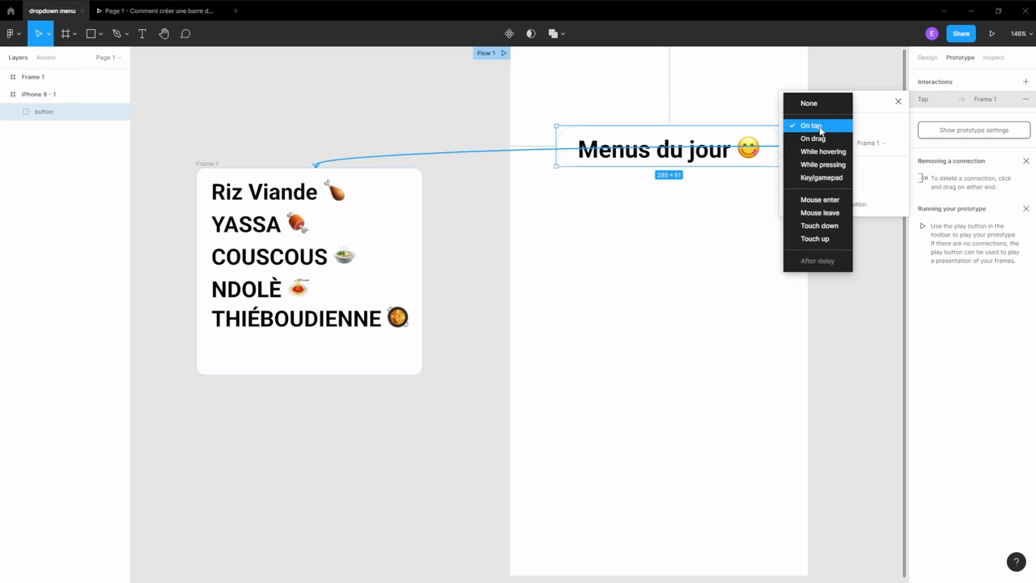
left_click(866, 126)
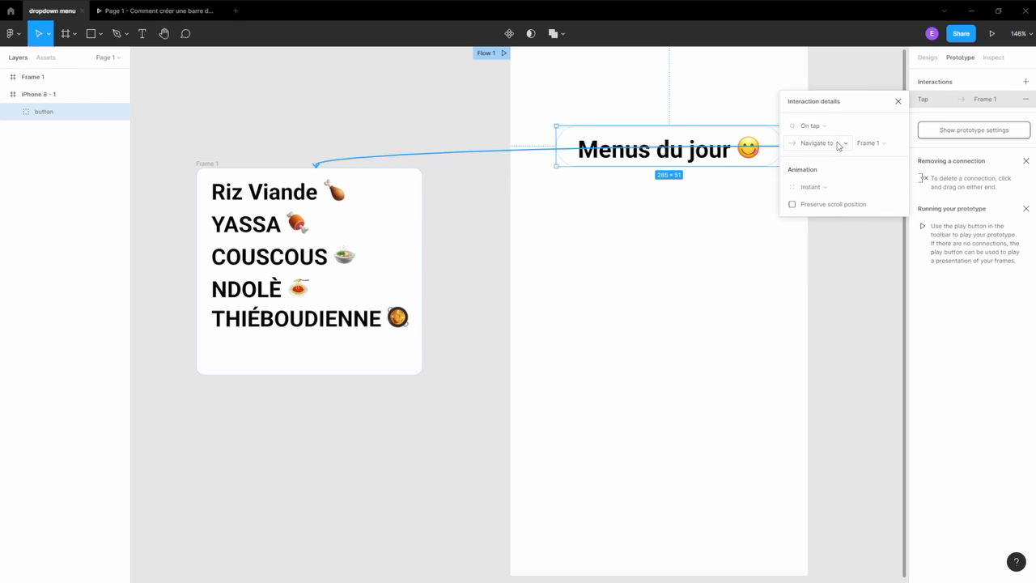
left_click(840, 147)
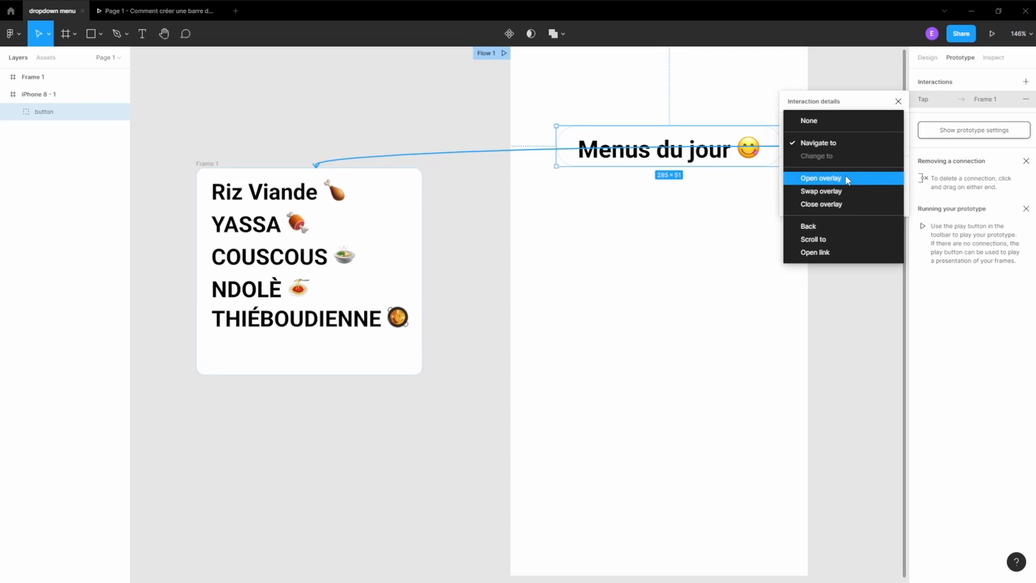
left_click(848, 180)
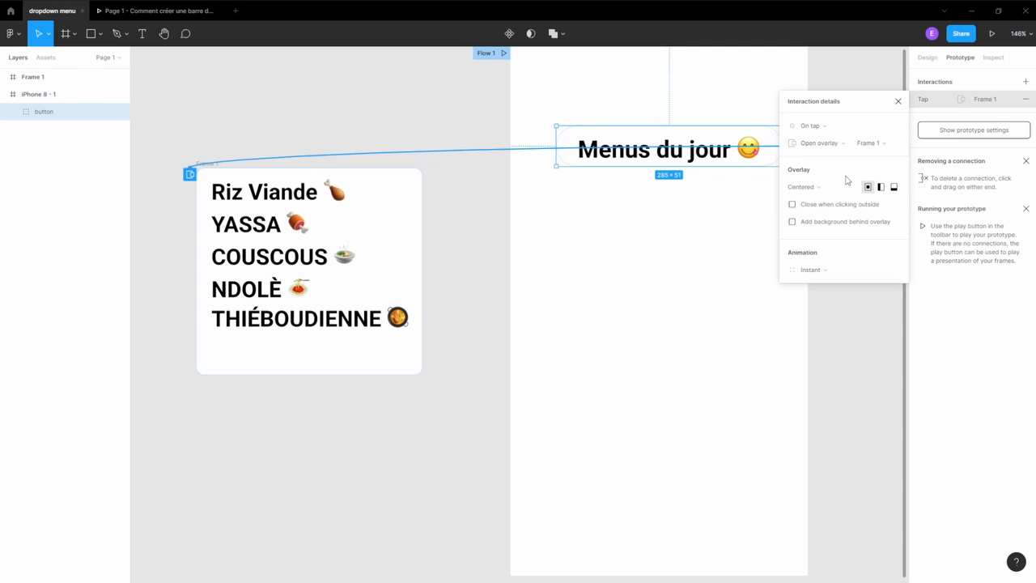
Set the overlay position to Manual, place it just below the "Menus du jour" button, and enable Close when clicking outside.
left_click(834, 190)
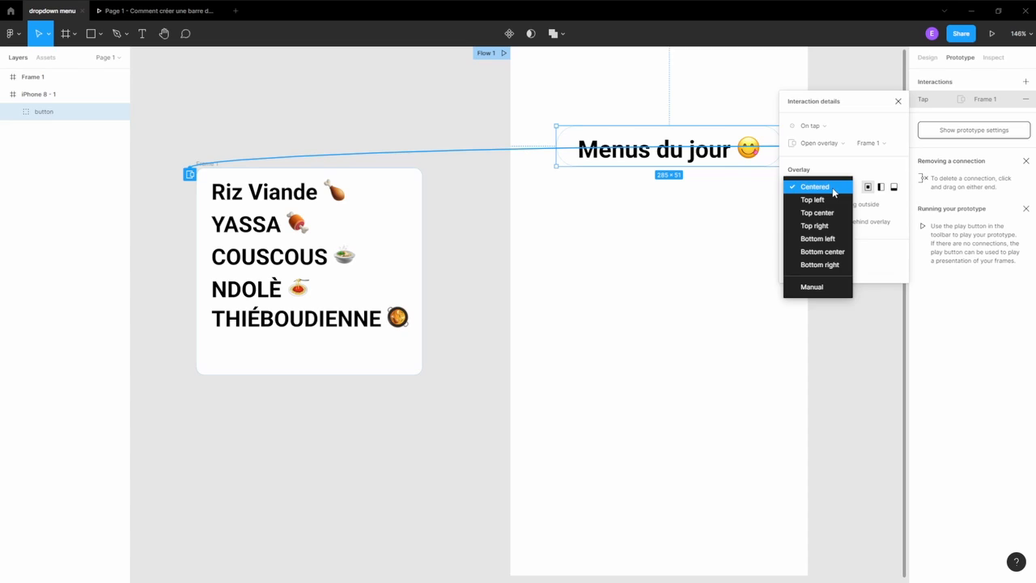
left_click(820, 286)
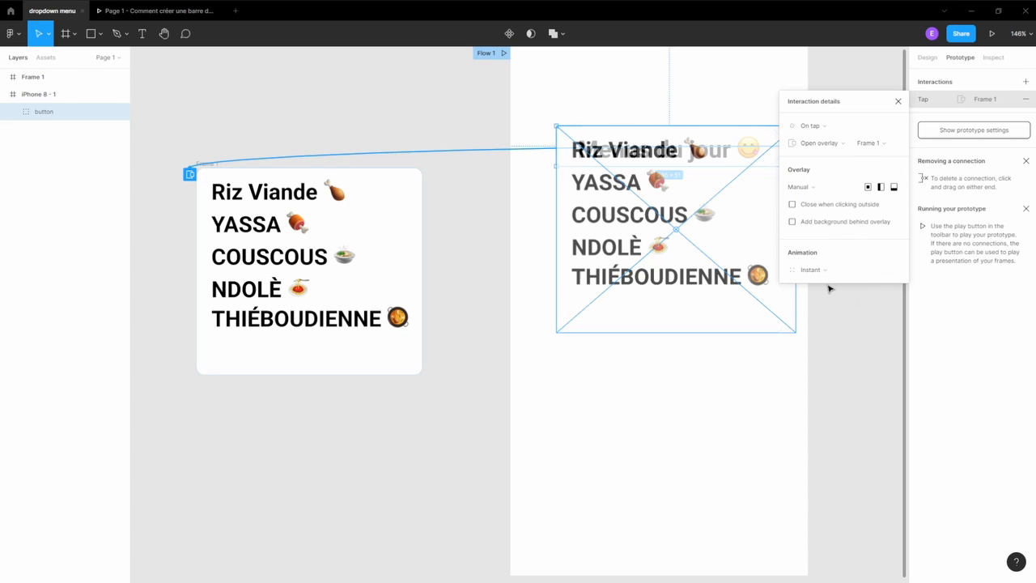
left_click_drag(680, 216, 681, 262)
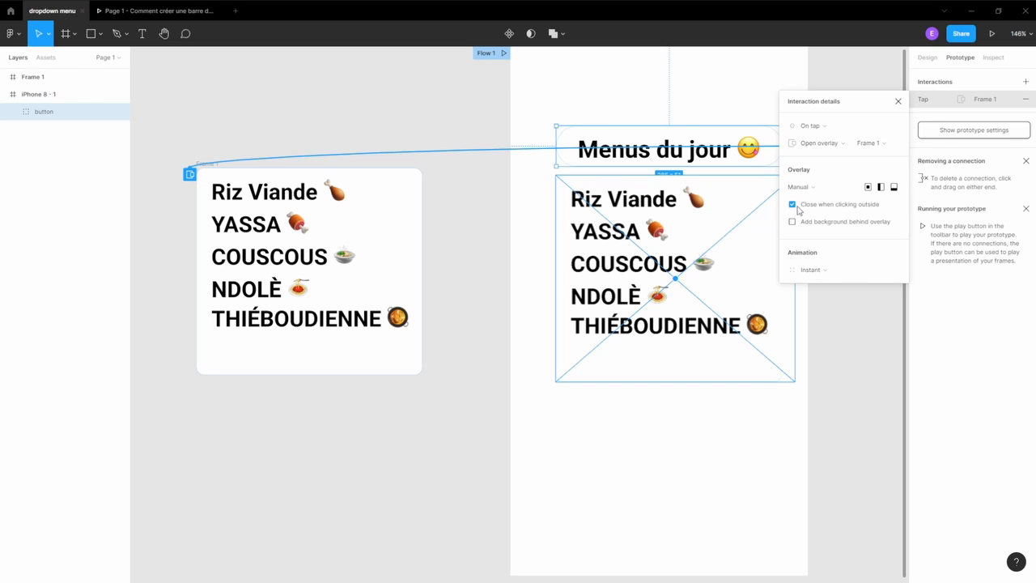
Run the prototype, test opening the dish list from the button and closing it from outside, and return to the design file.
left_click(991, 38)
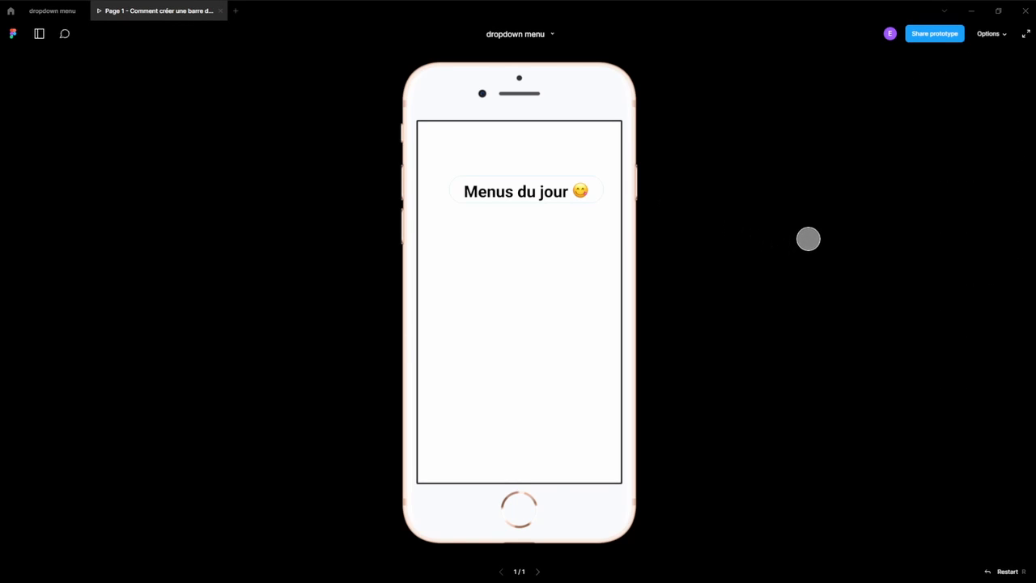
left_click(548, 192)
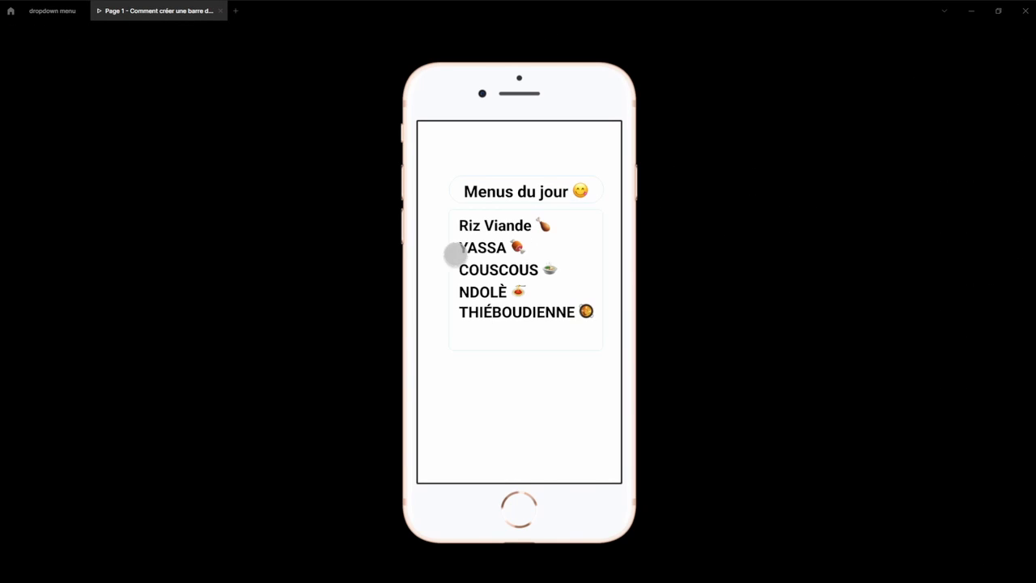
left_click(552, 151)
left_click(523, 189)
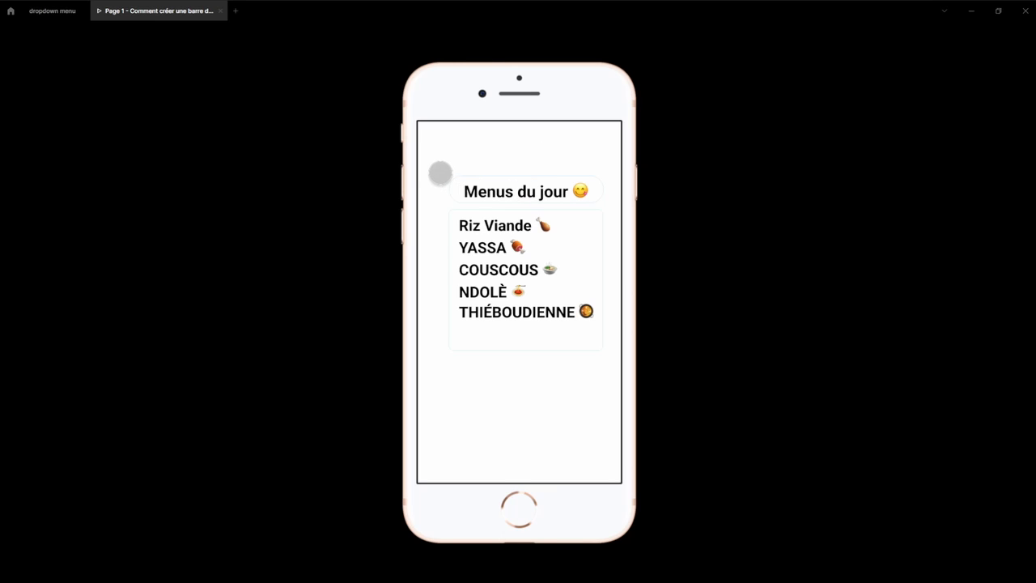
left_click(440, 173)
left_click(497, 185)
left_click(519, 407)
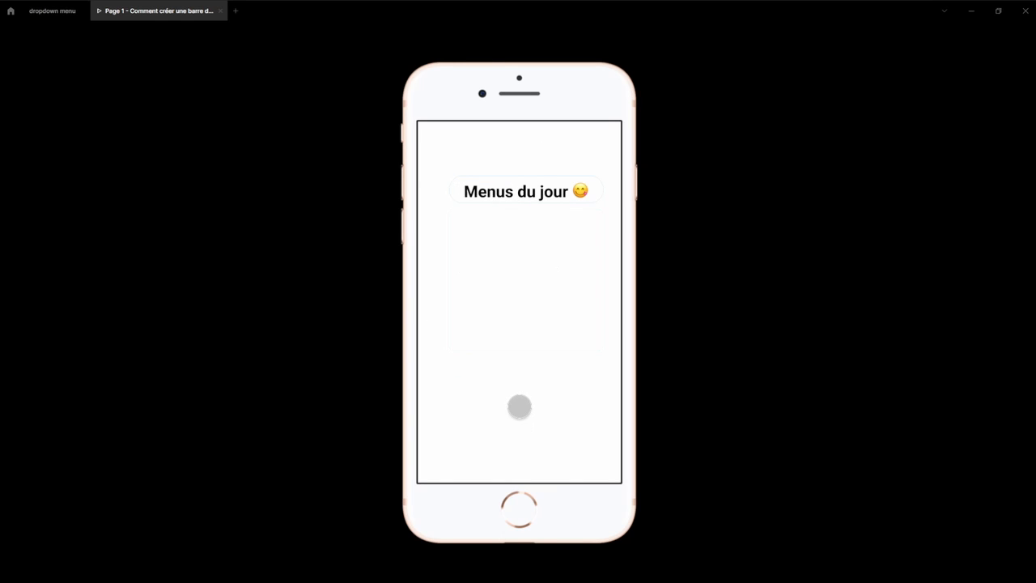
left_click(60, 16)
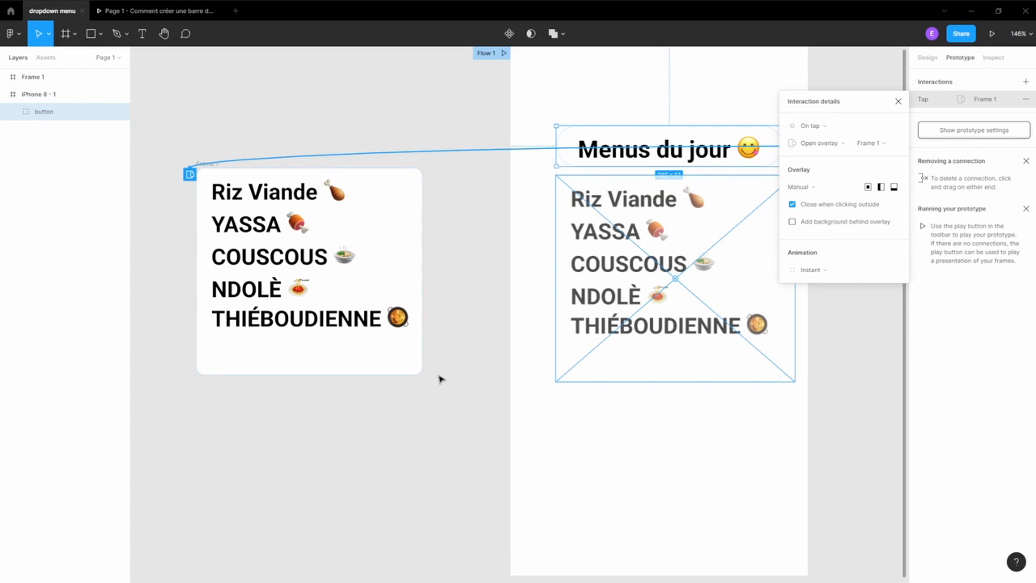
Set the overlay's animation to Move in with the upward direction, keeping the Ease in and out easing.
left_click(831, 273)
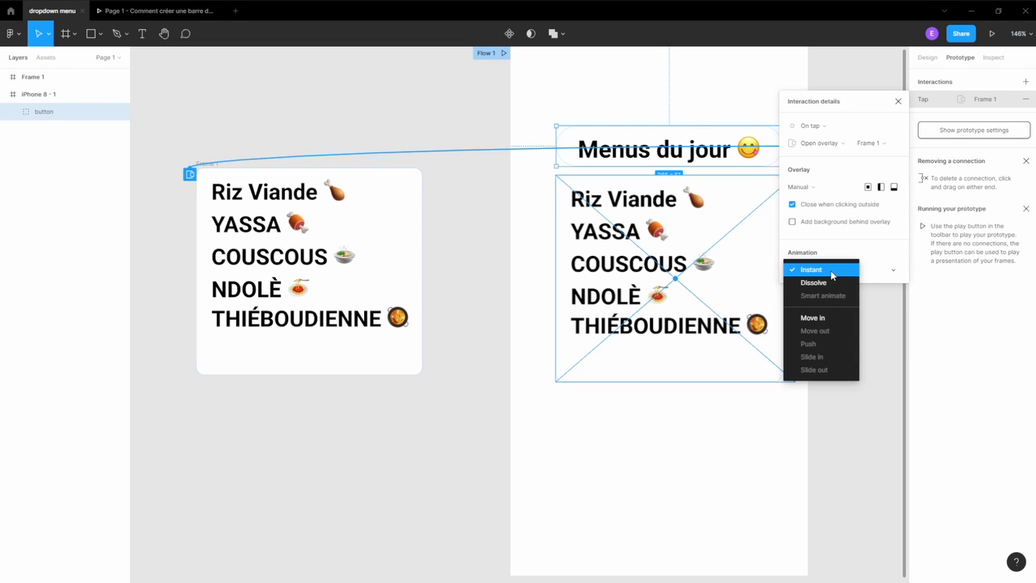
left_click(819, 318)
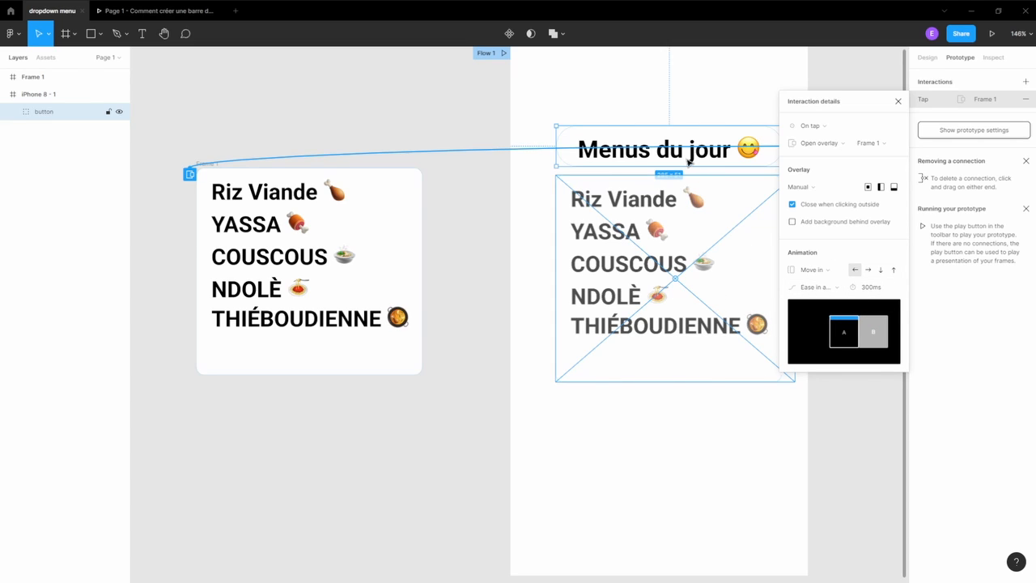
left_click(895, 272)
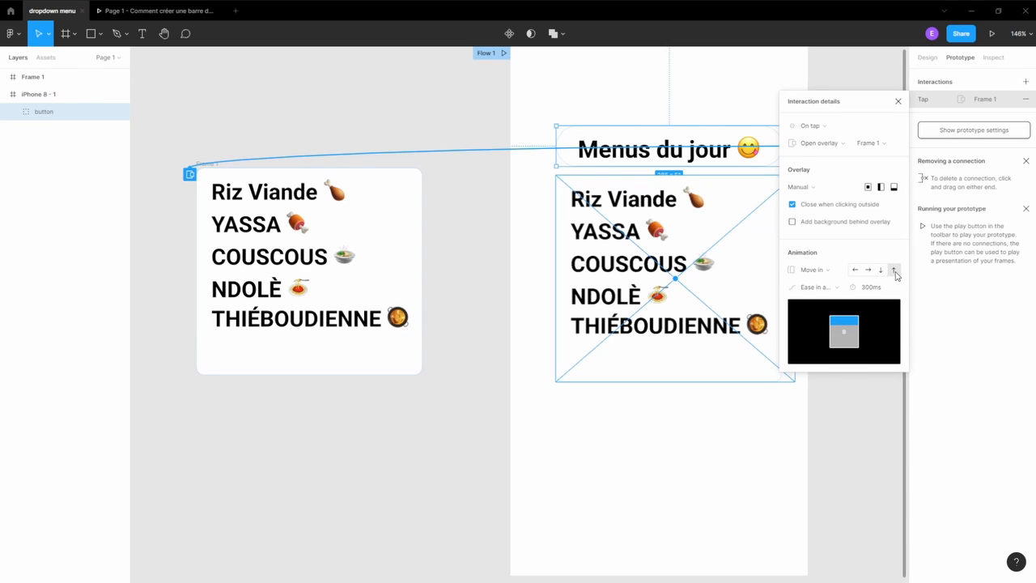
left_click(820, 287)
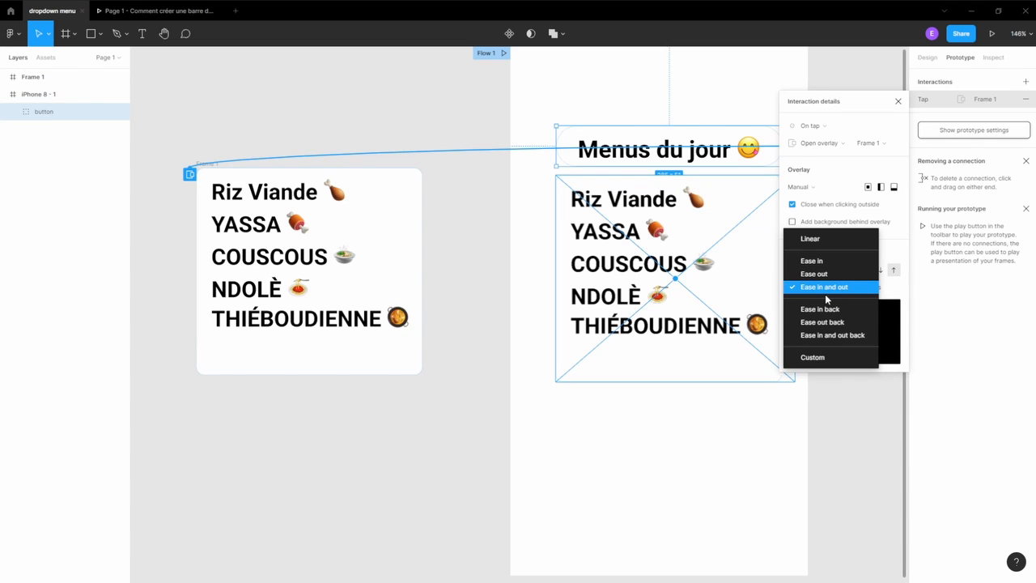
left_click(893, 292)
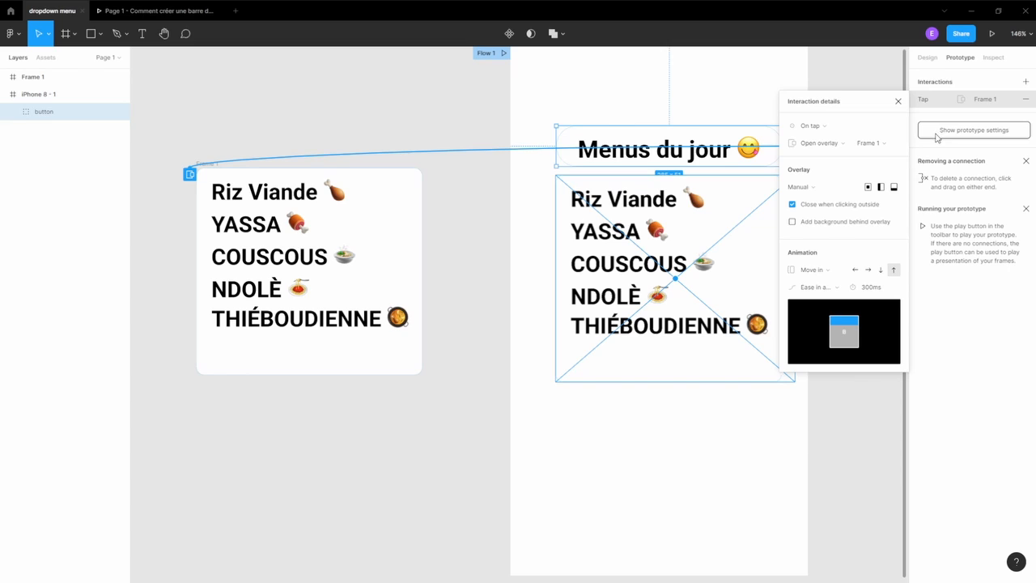
Preview the Move in animation by repeatedly triggering "Menus du jour" in the running prototype, and return to the design file.
left_click(992, 37)
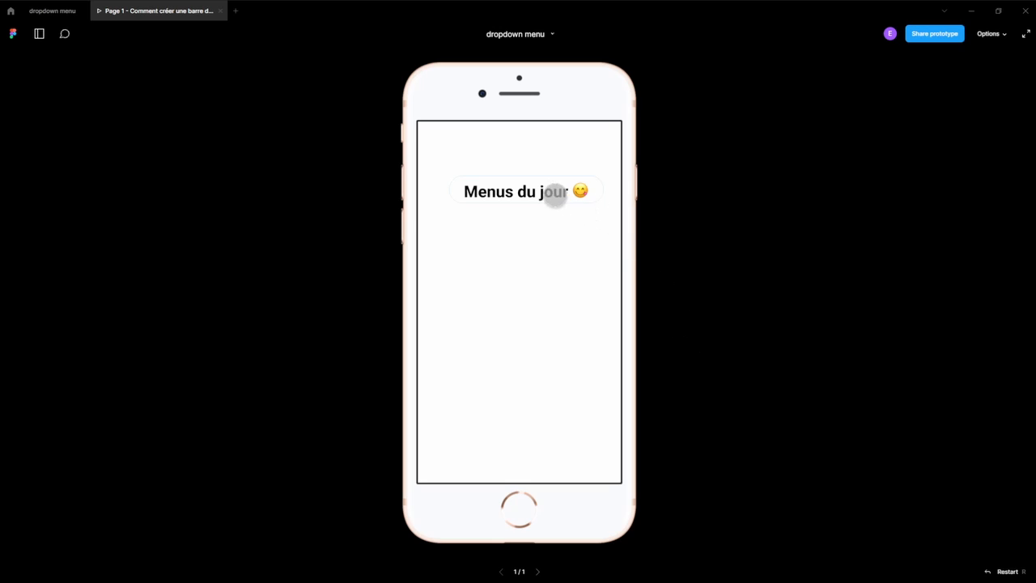
left_click(548, 191)
left_click(548, 192)
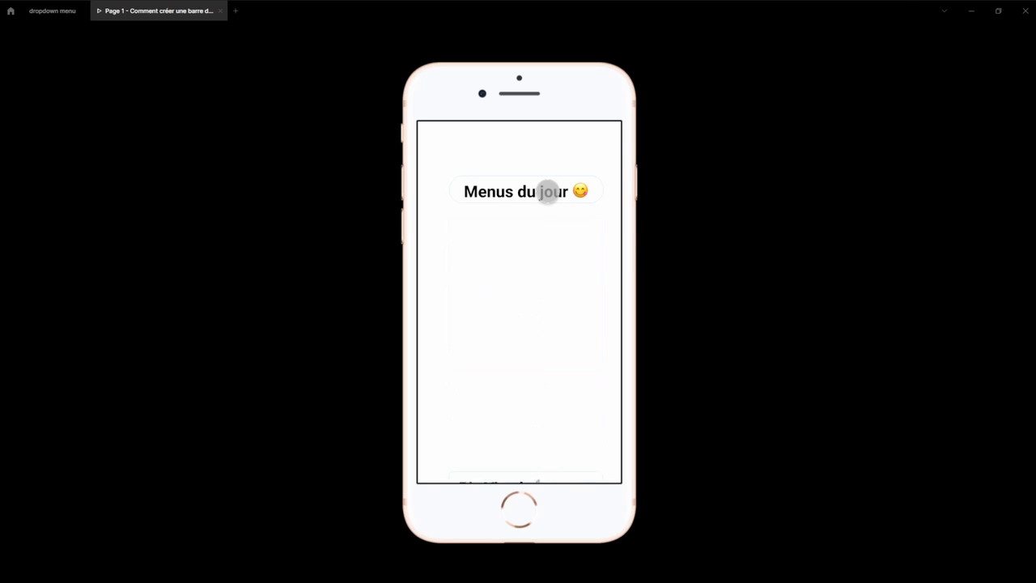
left_click(549, 192)
left_click(548, 192)
left_click(548, 192)
left_click(548, 192)
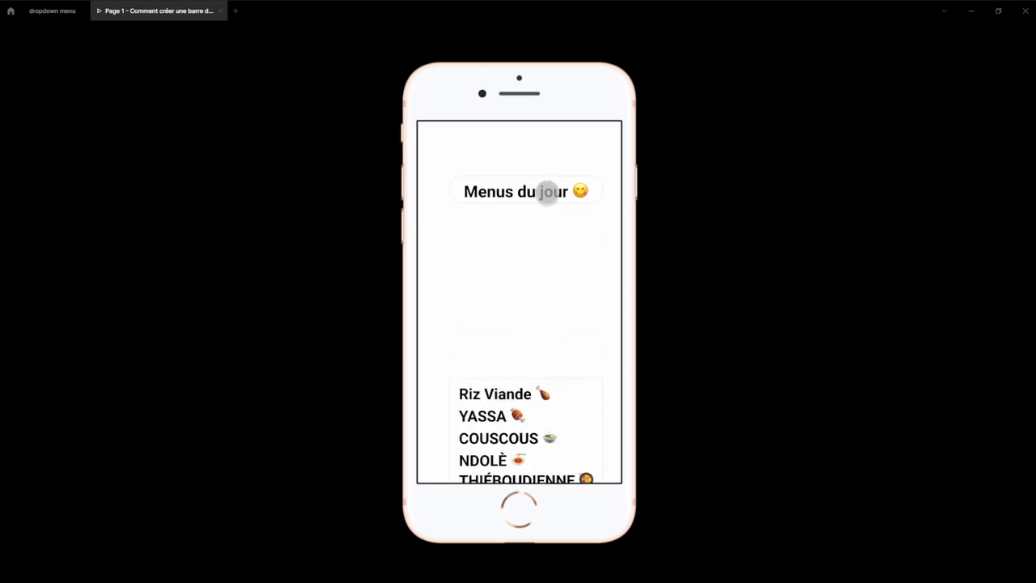
left_click(548, 192)
left_click(51, 11)
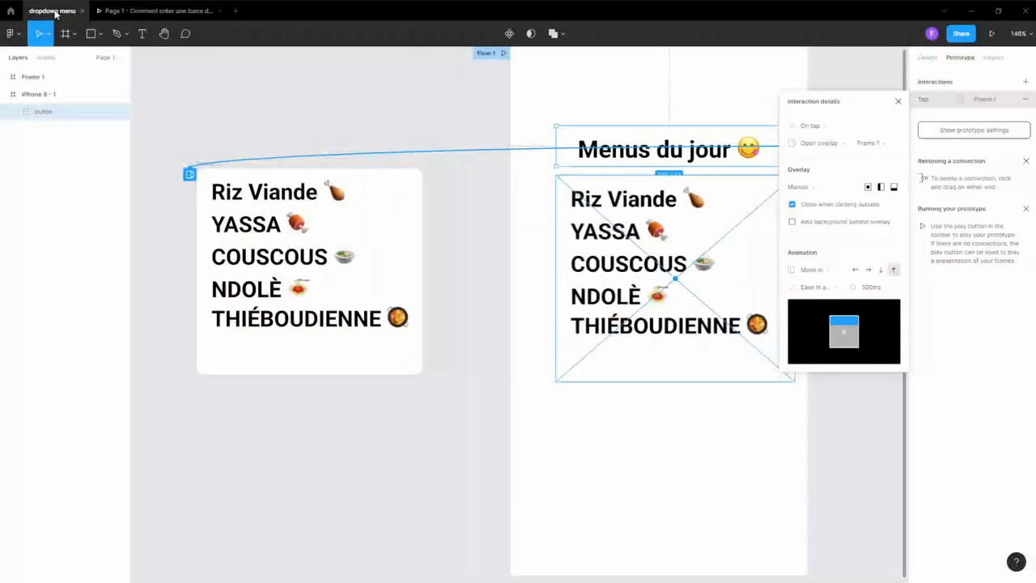